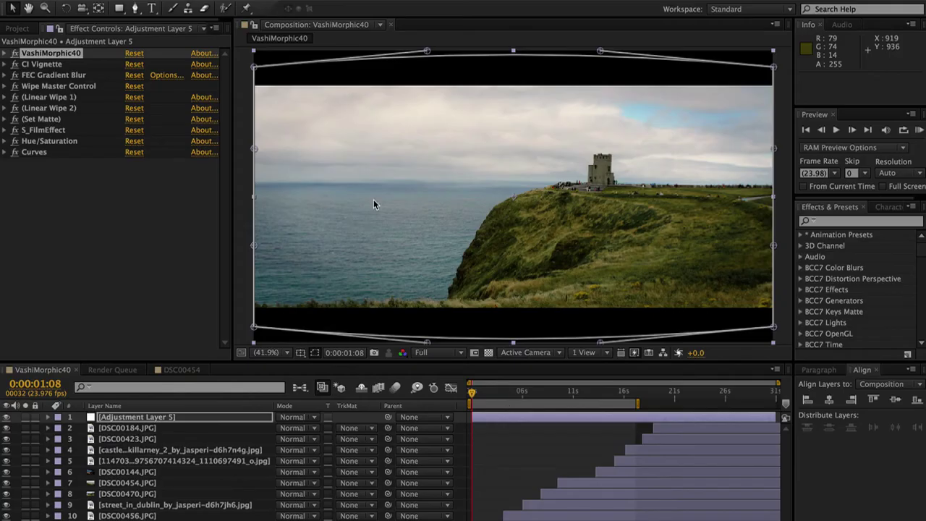
# Scrub the time ruler to preview the Dublin street, hills, orange bokeh and flower-cliff photos.
pyautogui.click(512, 393)
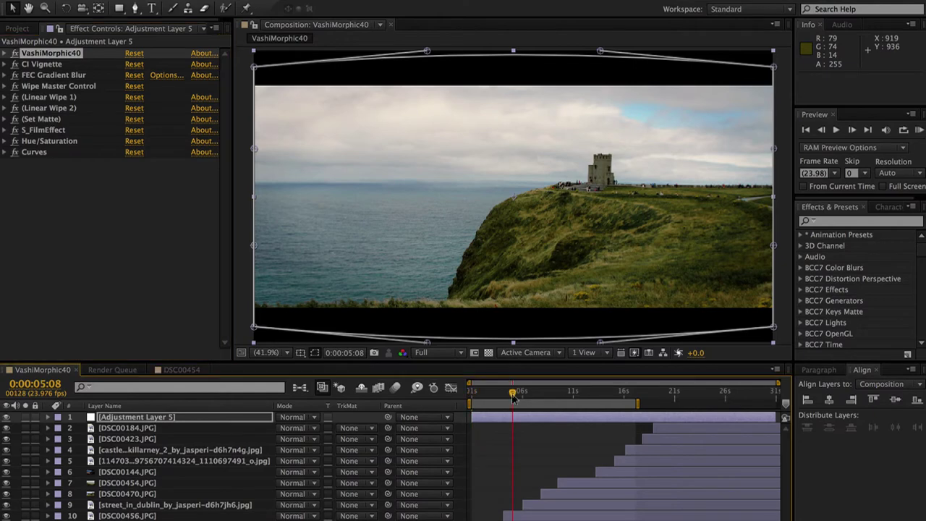
pyautogui.click(538, 393)
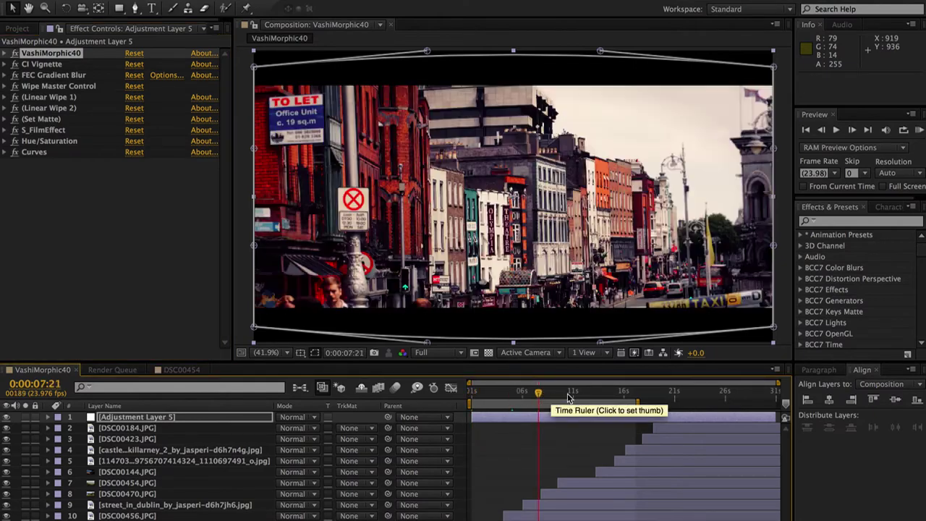
pyautogui.click(583, 395)
pyautogui.click(623, 394)
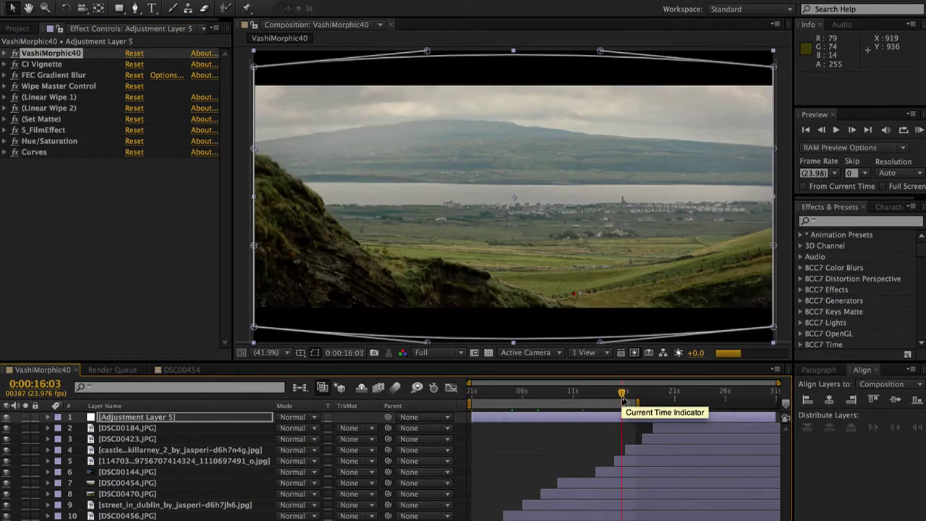
pyautogui.click(686, 394)
pyautogui.click(737, 394)
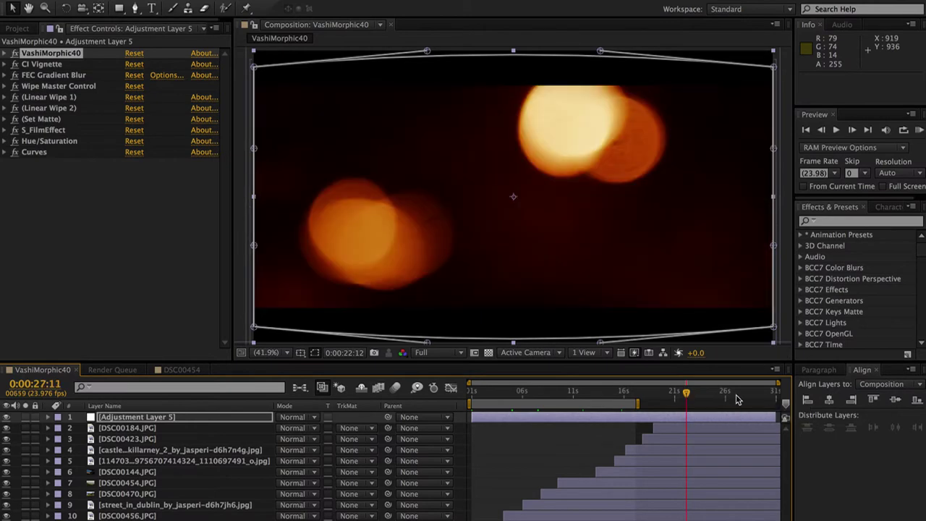
pyautogui.click(649, 398)
pyautogui.click(638, 396)
# Return to the hills frame at 0:00:12:02 and hide Adjustment Layer 5 to compare.
pyautogui.click(582, 397)
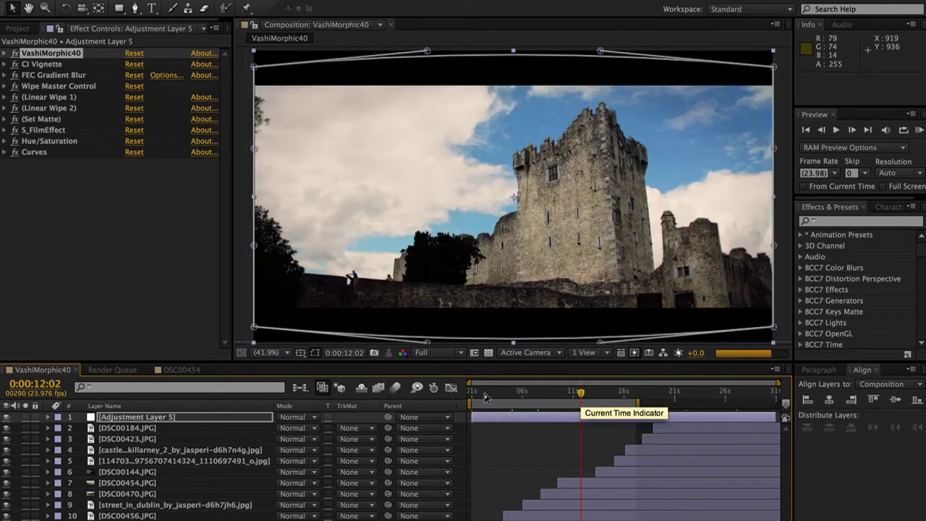
pyautogui.click(6, 417)
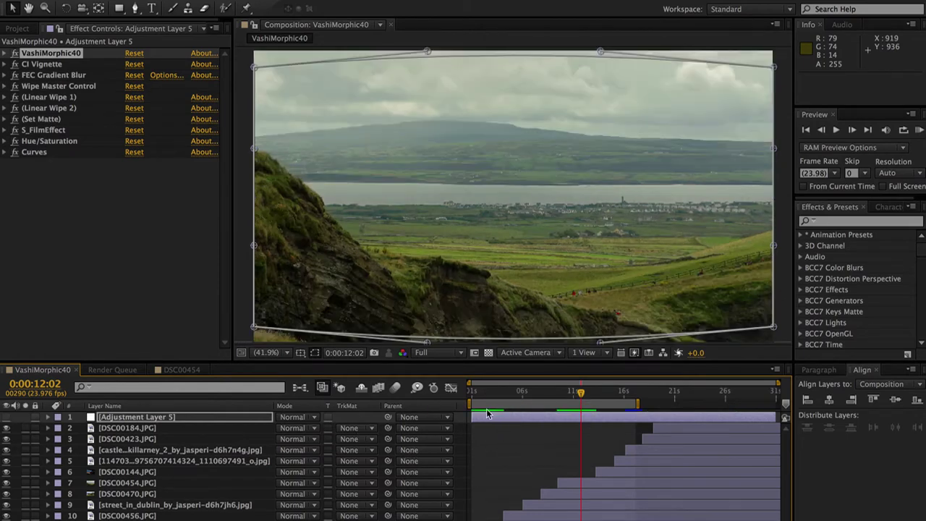
pyautogui.click(487, 445)
# At 0:00:05:14, disable every Adjustment Layer 5 effect except VashiMorphic40, then select VashiMorphic40.
pyautogui.moveTo(491, 394); pyautogui.dragTo(516, 398)
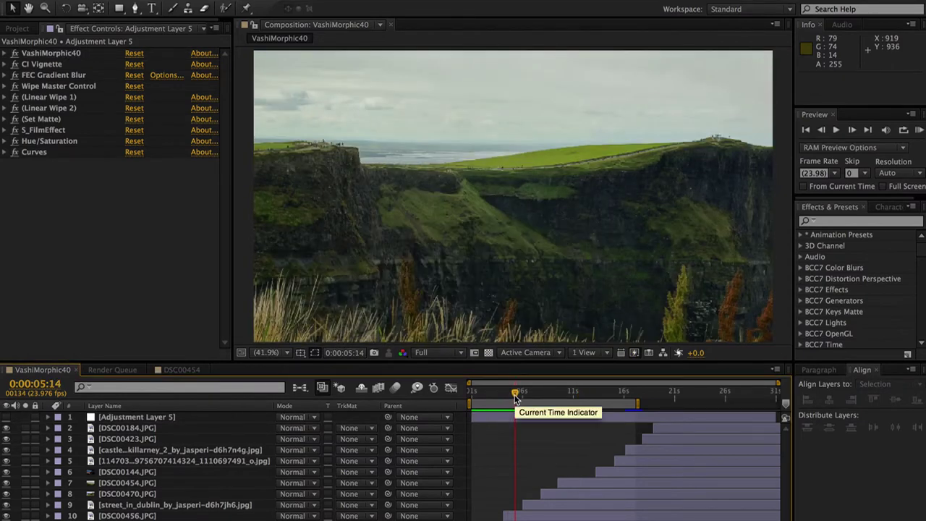
pyautogui.click(115, 419)
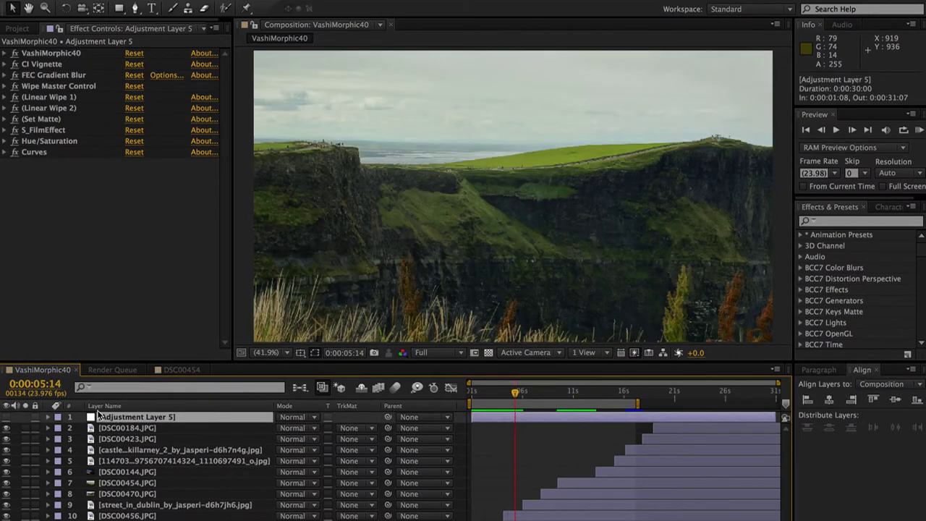
pyautogui.moveTo(14, 64); pyautogui.dragTo(21, 179)
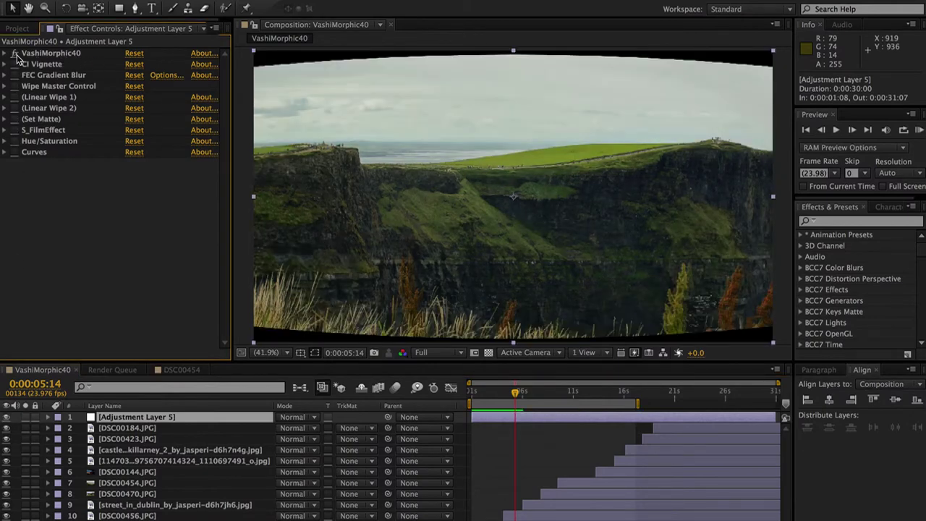
pyautogui.click(41, 54)
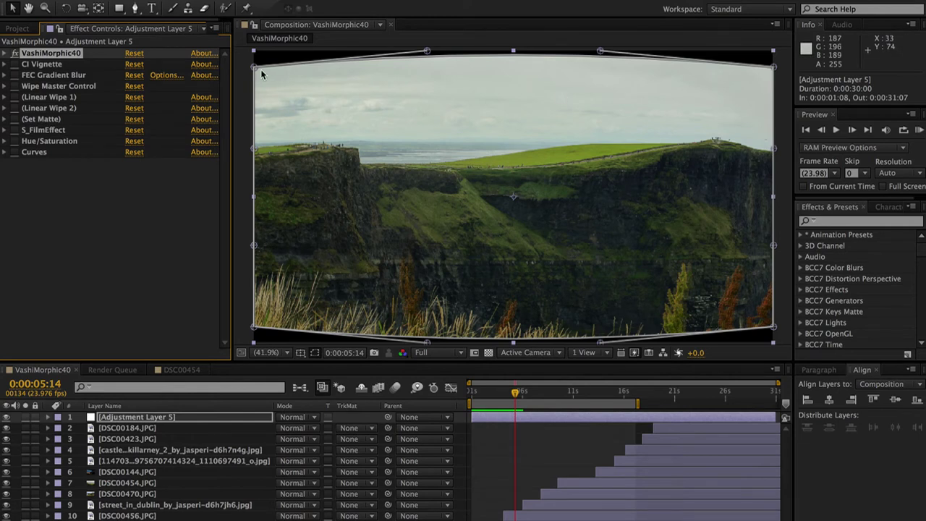
# Search 'opti' and apply Optics Compensation to Adjustment Layer 5.
pyautogui.click(858, 222)
pyautogui.write('opti')
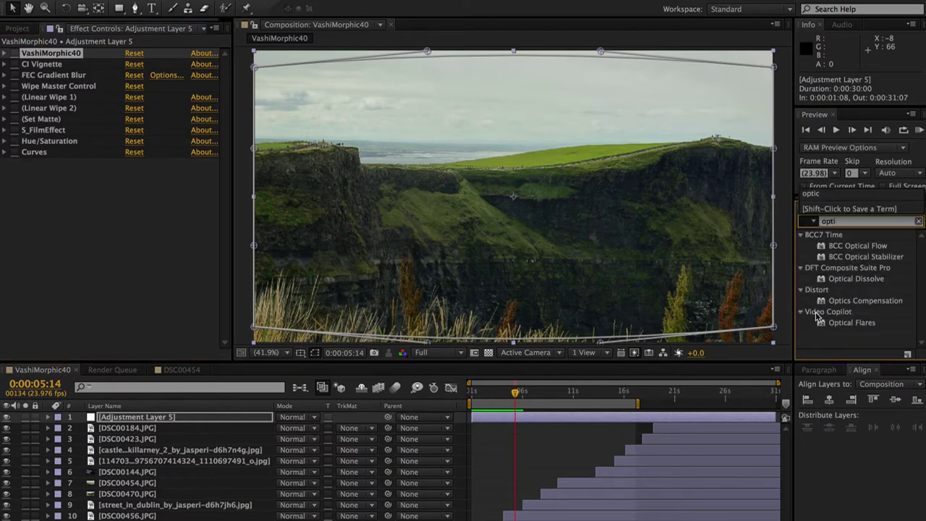
pyautogui.click(851, 323)
pyautogui.moveTo(824, 301); pyautogui.dragTo(27, 61)
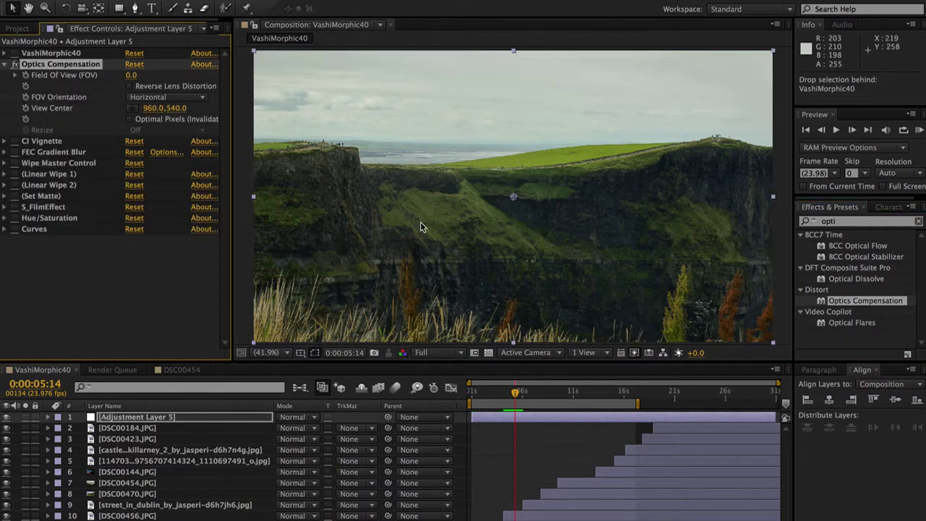
pyautogui.scroll(-2, 424, 224)
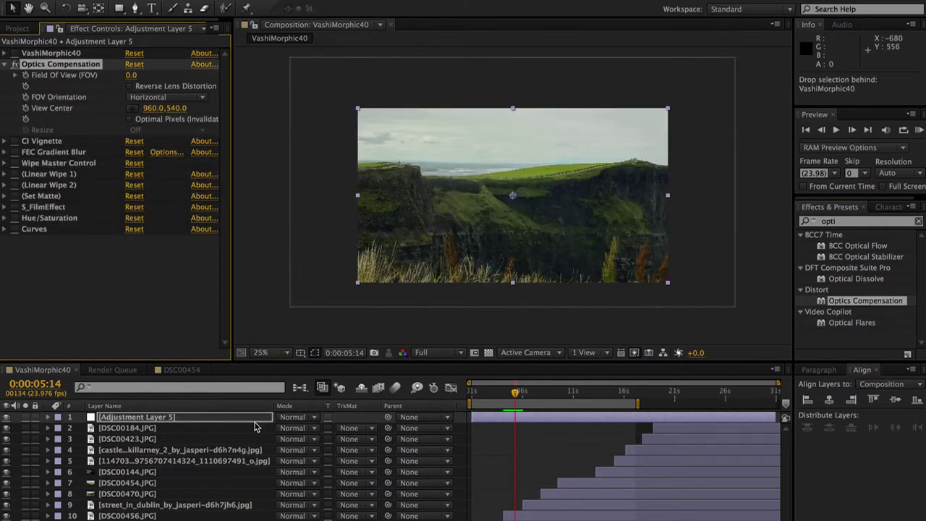
# Adjust Optics Compensation's Field Of View, trying Reverse Lens Distortion, ending near 37.1.
pyautogui.moveTo(131, 75); pyautogui.dragTo(230, 93)
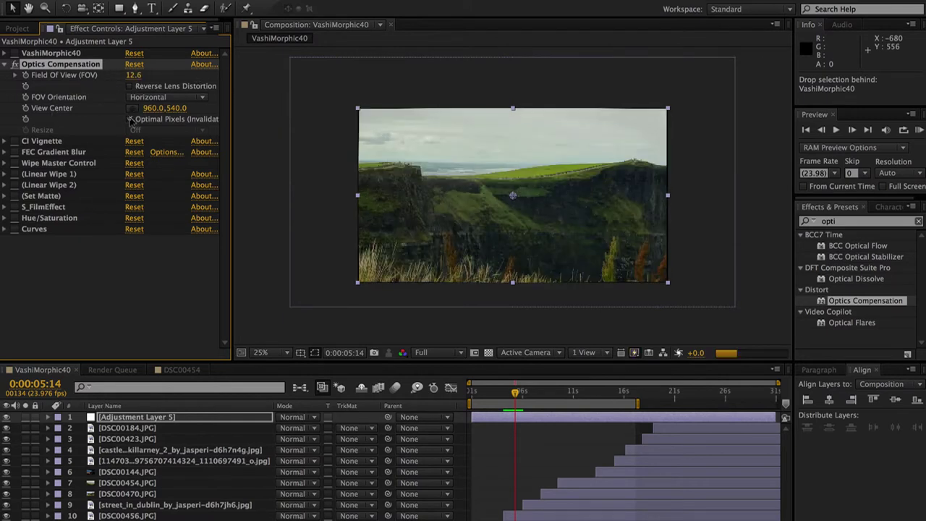
pyautogui.click(131, 86)
pyautogui.moveTo(133, 75); pyautogui.dragTo(2, 120)
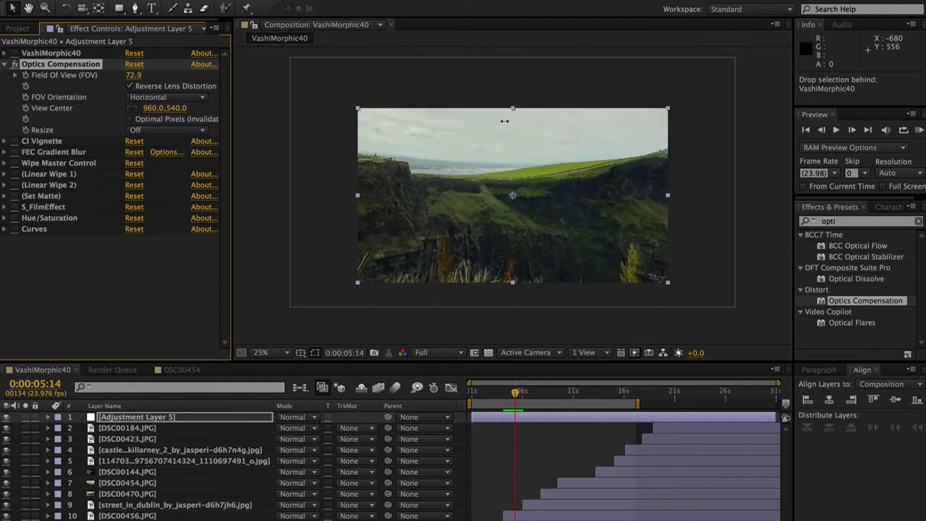
pyautogui.click(131, 86)
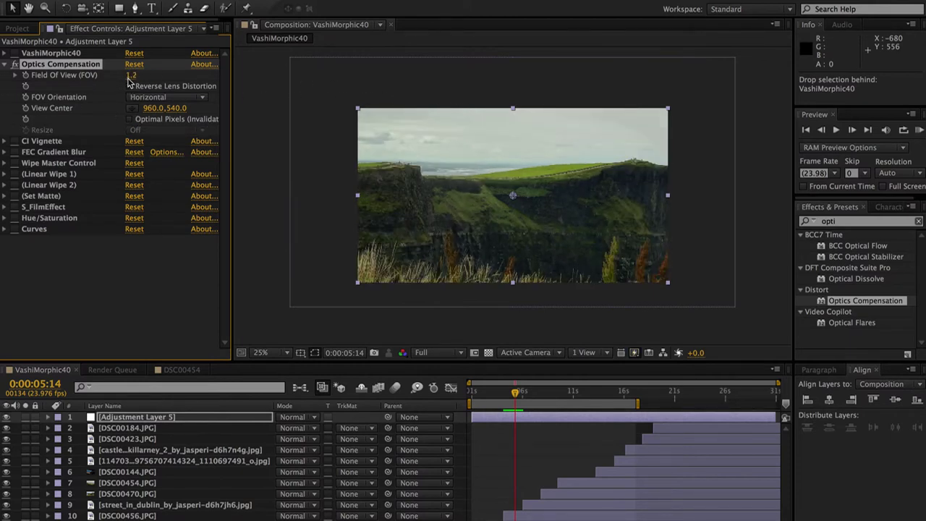
pyautogui.moveTo(131, 74); pyautogui.dragTo(29, 32)
# Compare with and without Optics Compensation, leave it off, and re-enable VashiMorphic40.
pyautogui.click(15, 63)
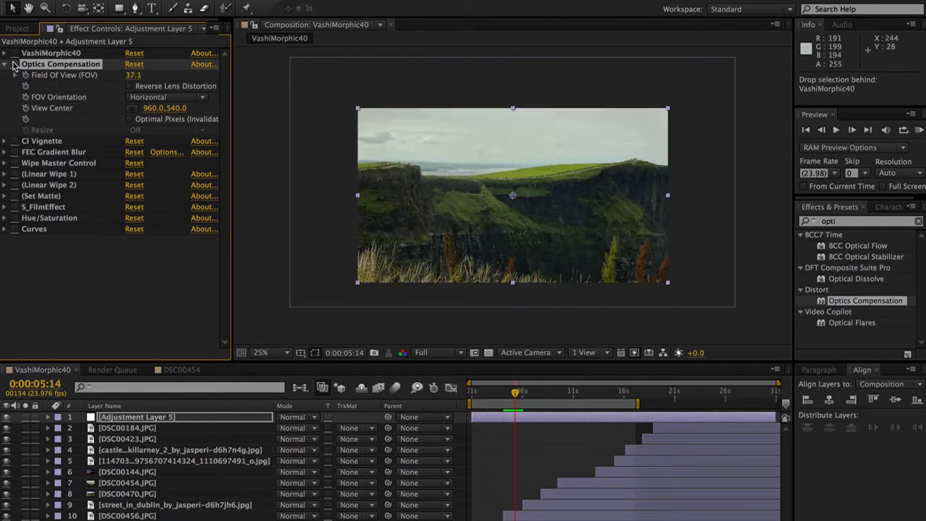
pyautogui.click(14, 62)
pyautogui.click(15, 64)
pyautogui.click(14, 64)
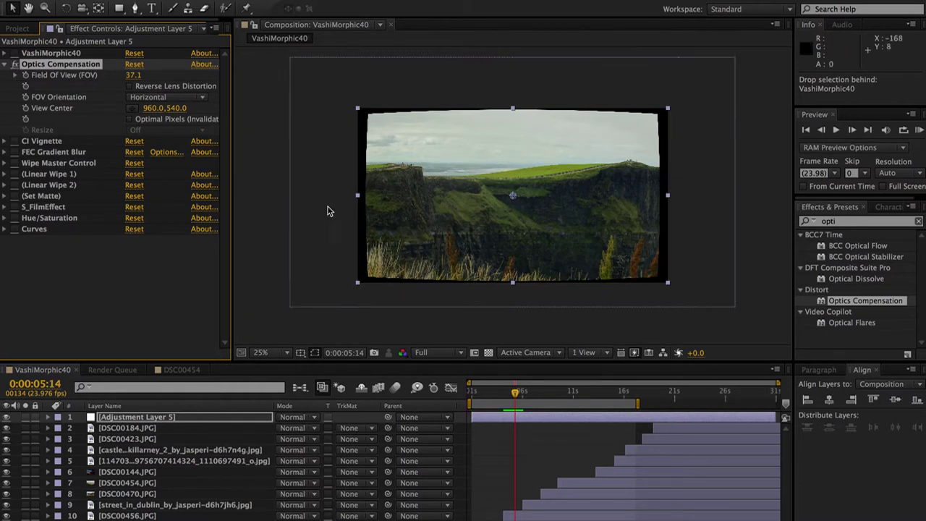
pyautogui.click(16, 64)
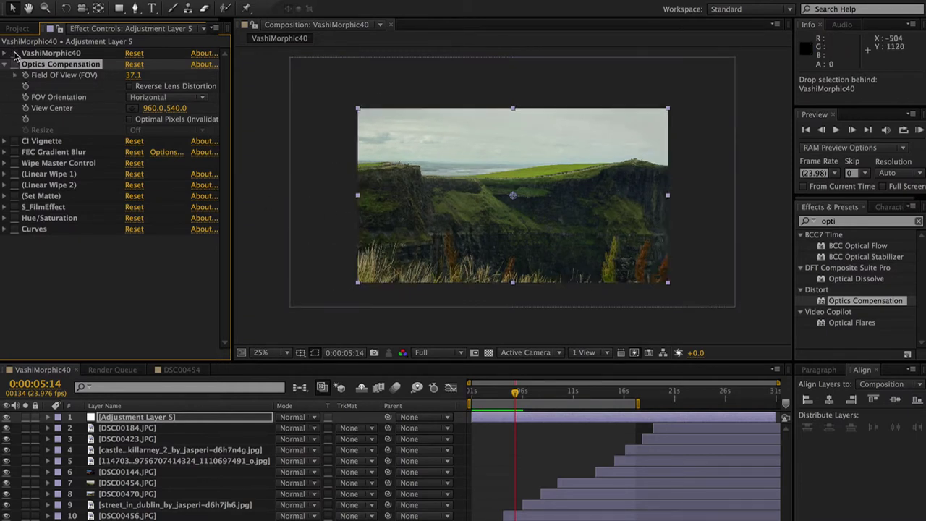
pyautogui.click(15, 63)
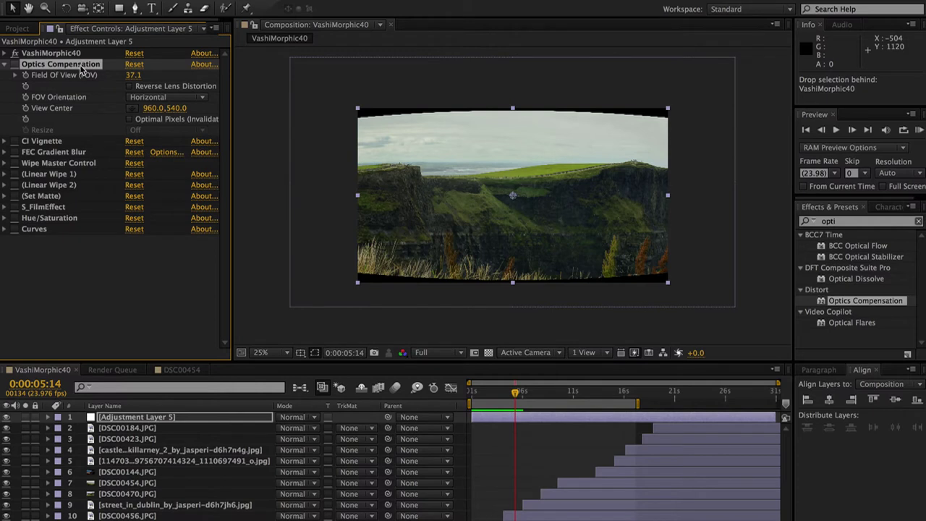
# Check CI Vignette's 10% opacity settings, comparing it off and on, and keep it enabled.
pyautogui.click(6, 65)
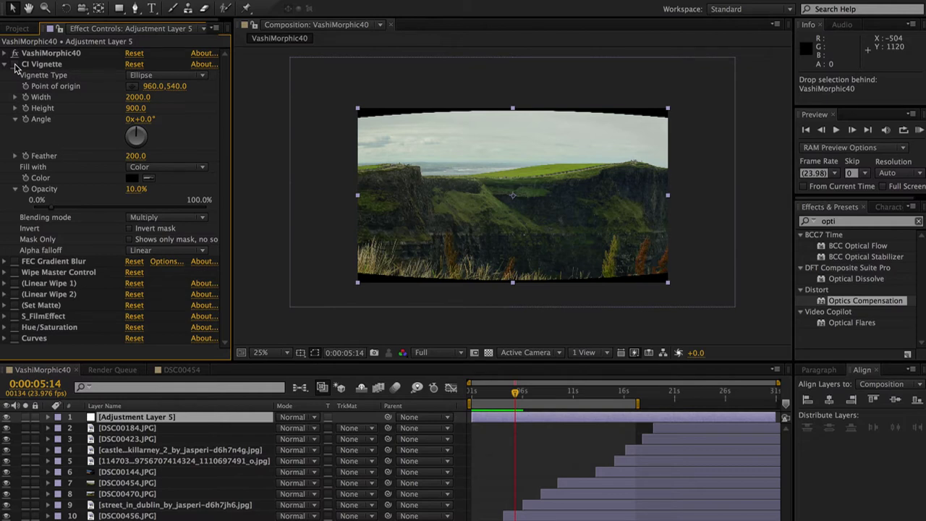
pyautogui.click(15, 65)
pyautogui.click(15, 65)
pyautogui.click(4, 66)
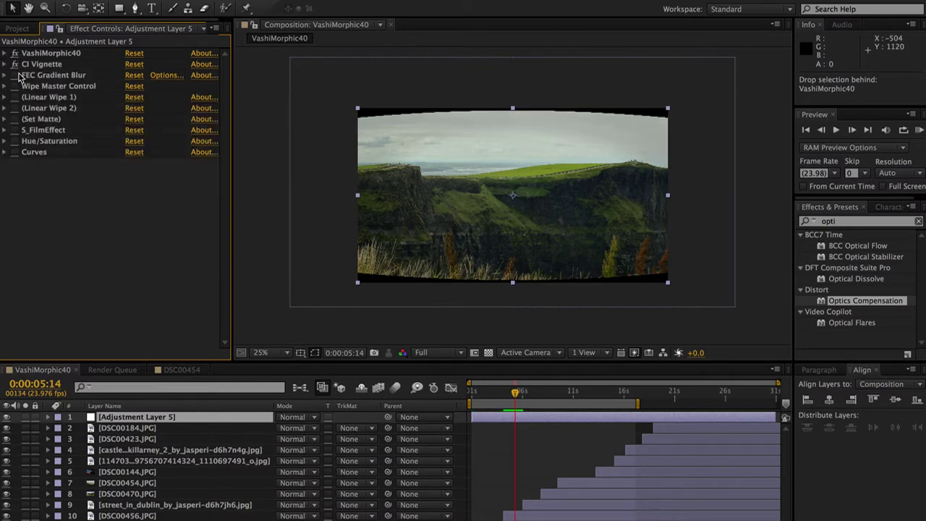
# Switch FEC Gradient Blur on, comparing it off and on.
pyautogui.click(16, 75)
pyautogui.click(16, 76)
pyautogui.click(16, 76)
pyautogui.click(273, 357)
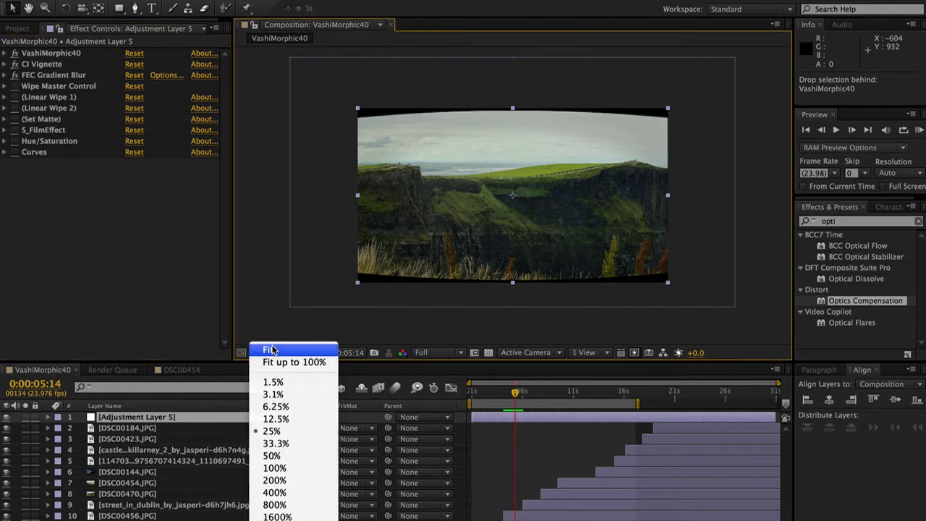
# Fit the view up to 100% and select Wipe Master Control through Set Matte.
pyautogui.click(290, 356)
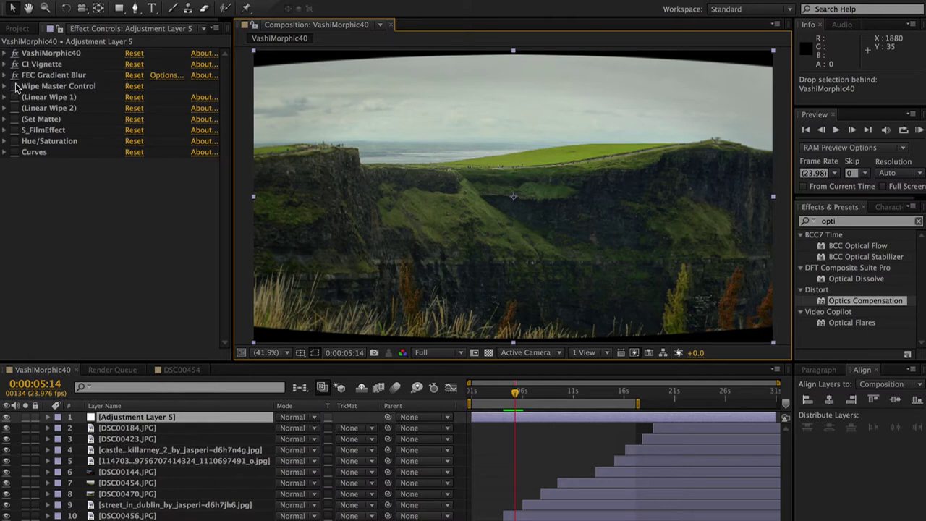
pyautogui.click(31, 120)
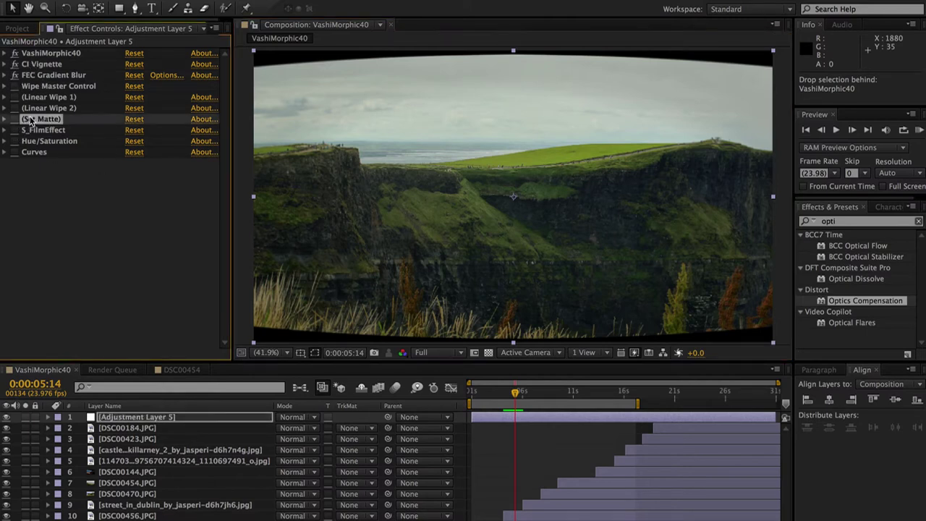
pyautogui.keyDown('shift'); pyautogui.click(58, 87); pyautogui.keyUp('shift')
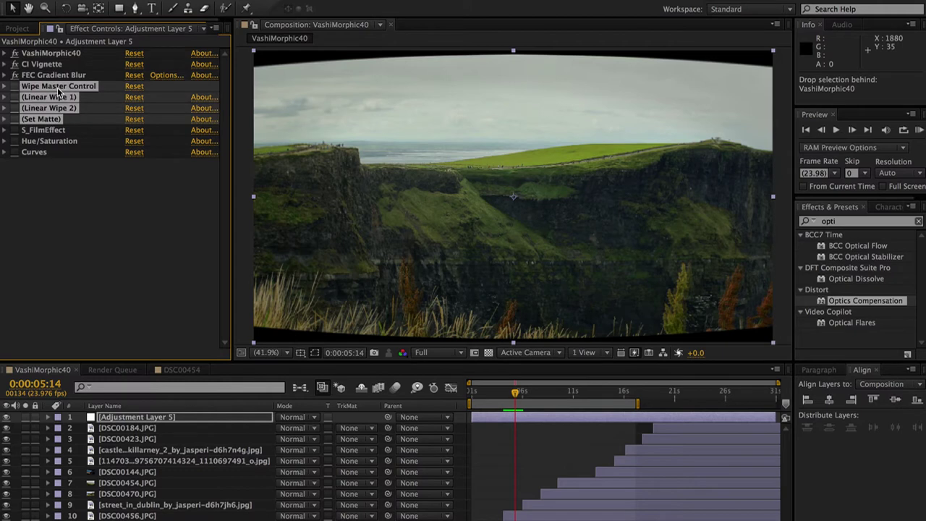
# Search 'bar' for the Barn Doors preset and enable the four letterbox wipe effects.
pyautogui.click(852, 223)
pyautogui.write('bar')
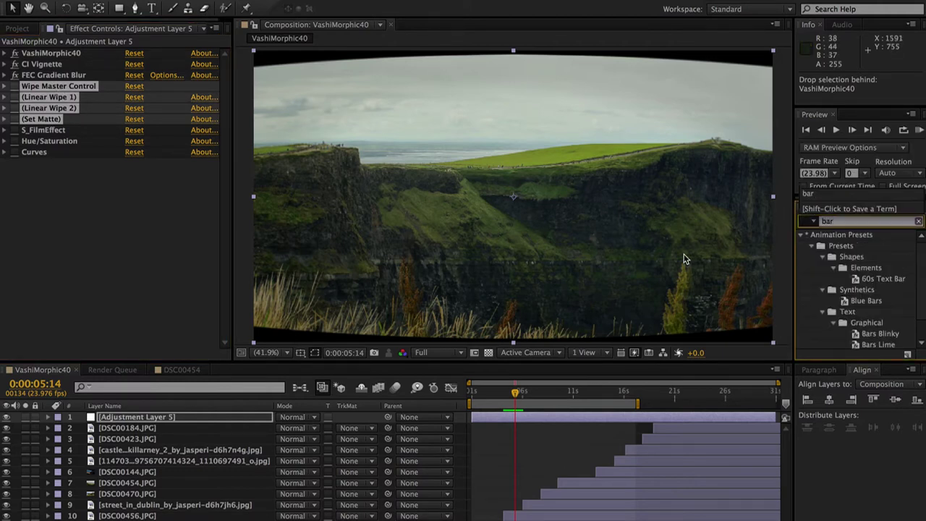
pyautogui.scroll(-2, 871, 299)
pyautogui.click(854, 345)
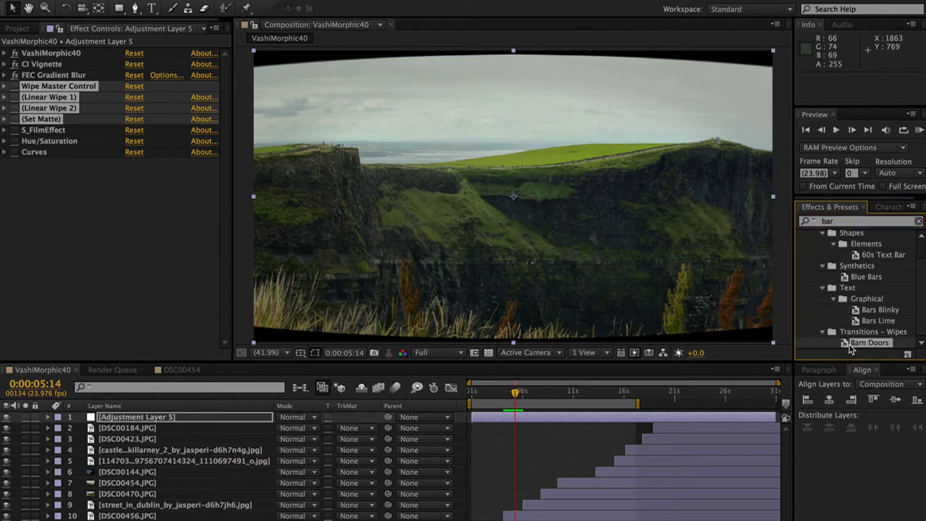
pyautogui.click(14, 99)
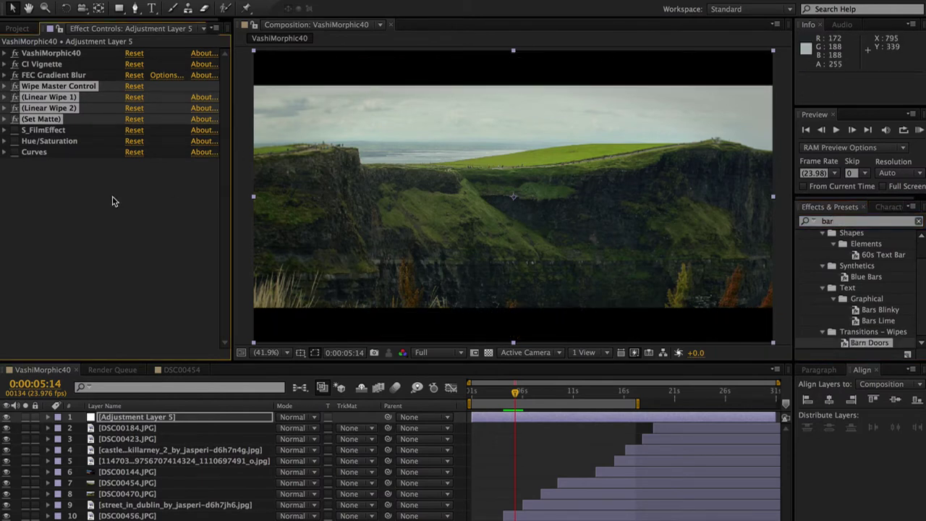
pyautogui.click(90, 233)
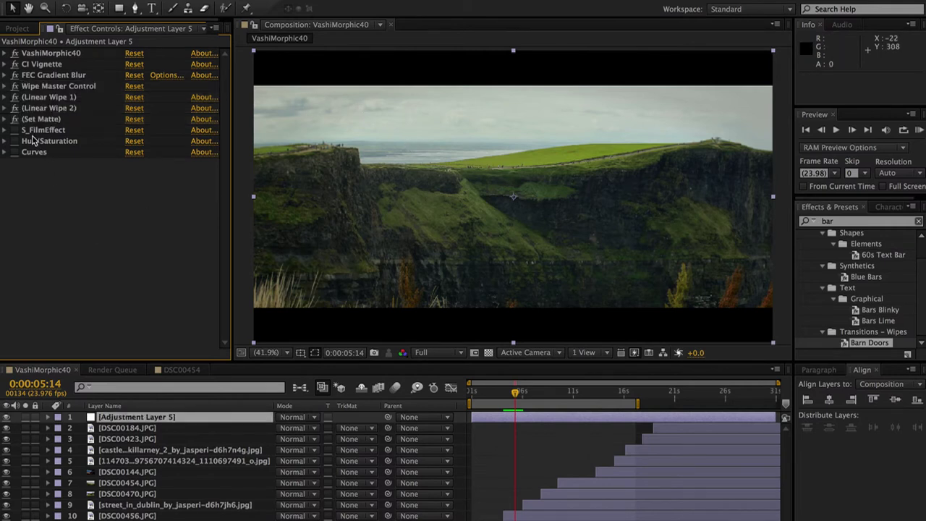
# Peek at S_FilmEffect, re-enable Hue/Saturation and Curves, and switch to the DSC00454 composition.
pyautogui.click(5, 131)
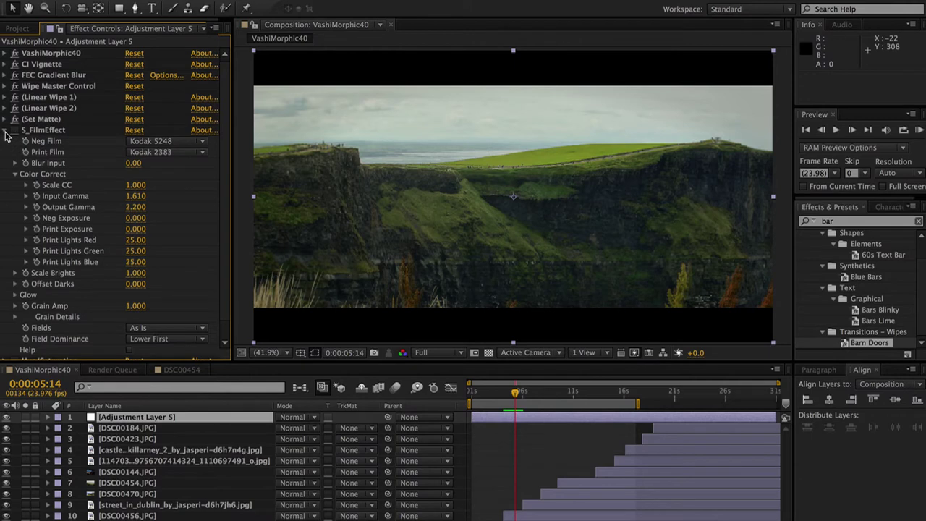
pyautogui.click(5, 131)
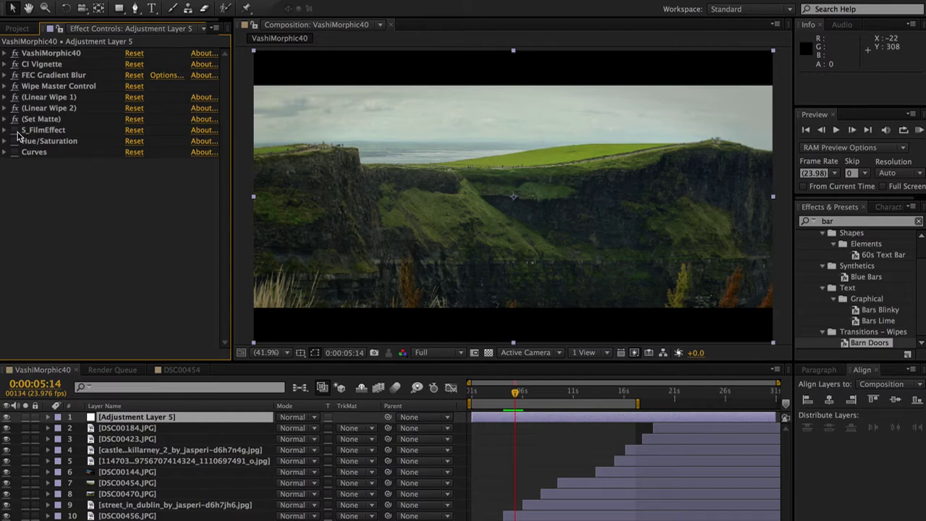
pyautogui.click(15, 141)
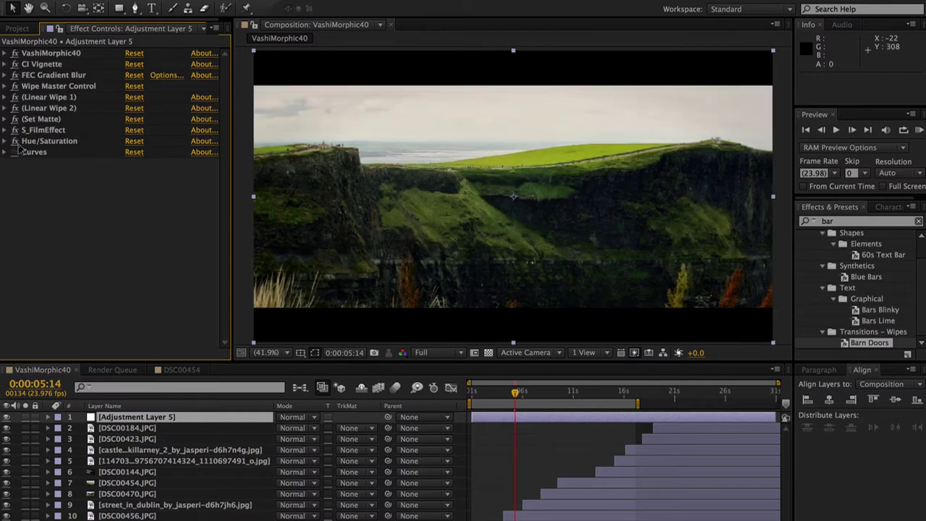
pyautogui.click(15, 152)
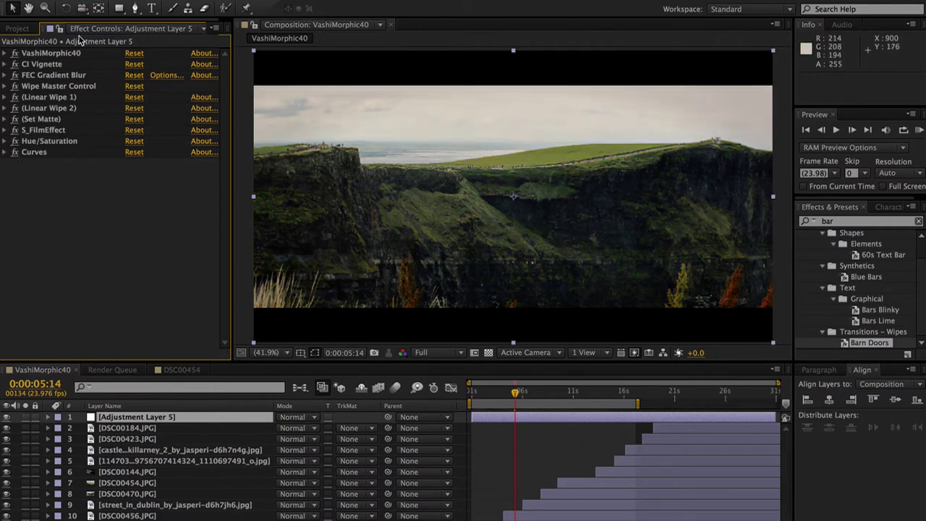
pyautogui.click(173, 372)
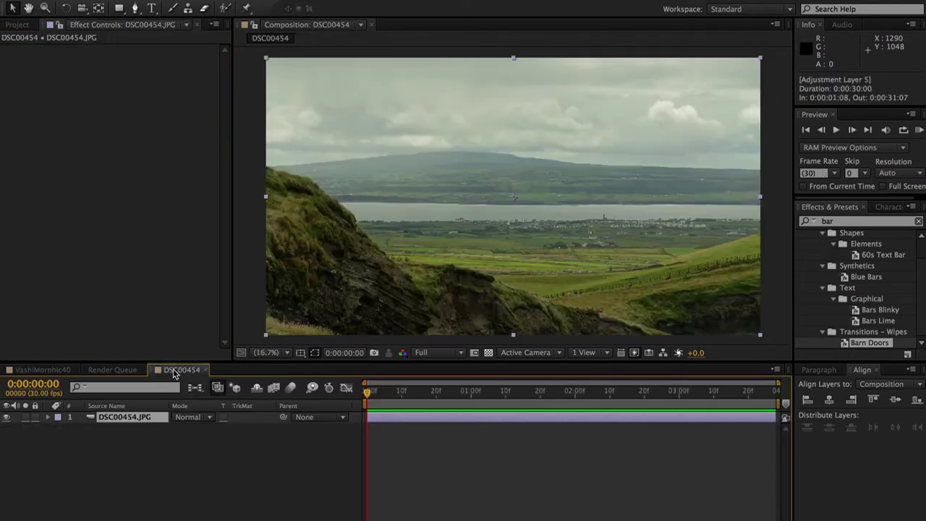
# At frame 29, search 'curv' and apply Curves to the DSC00454 photo.
pyautogui.click(469, 395)
pyautogui.rightClick(534, 461)
pyautogui.click(472, 431)
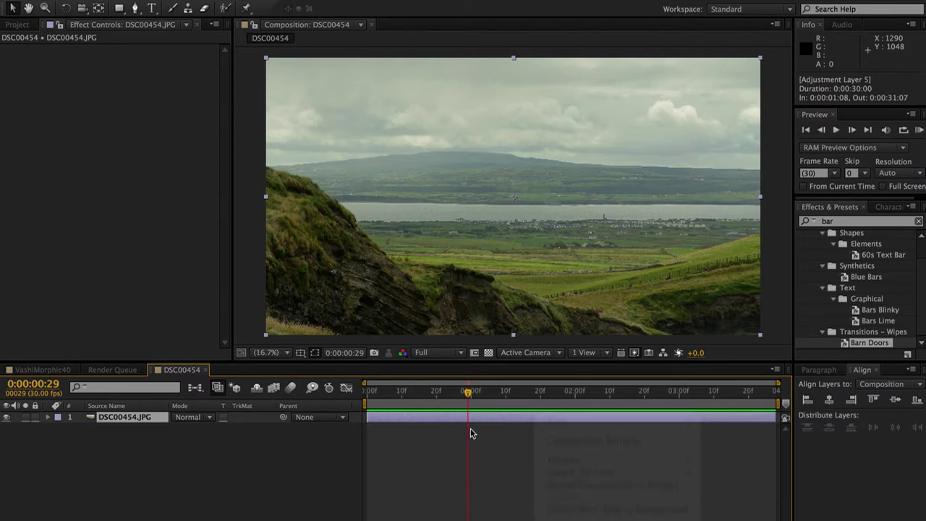
pyautogui.click(867, 222)
pyautogui.write('curv')
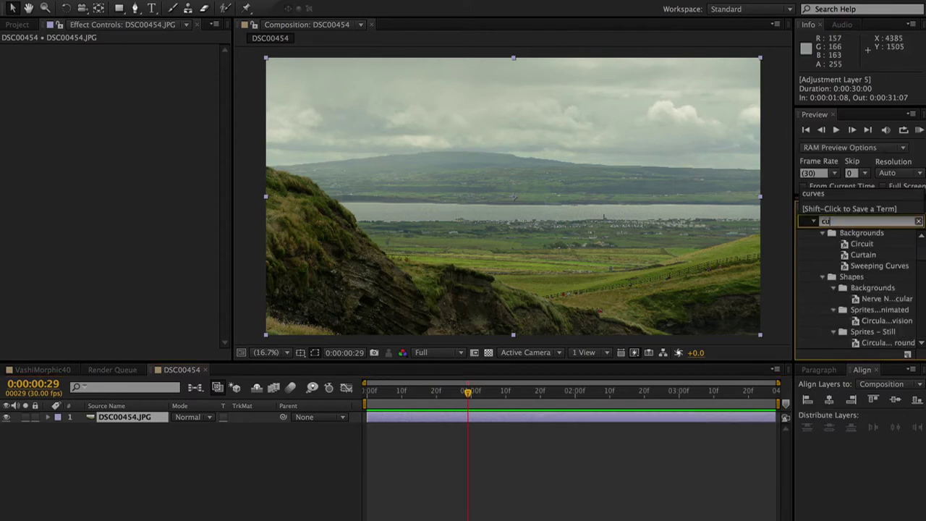
pyautogui.click(830, 289)
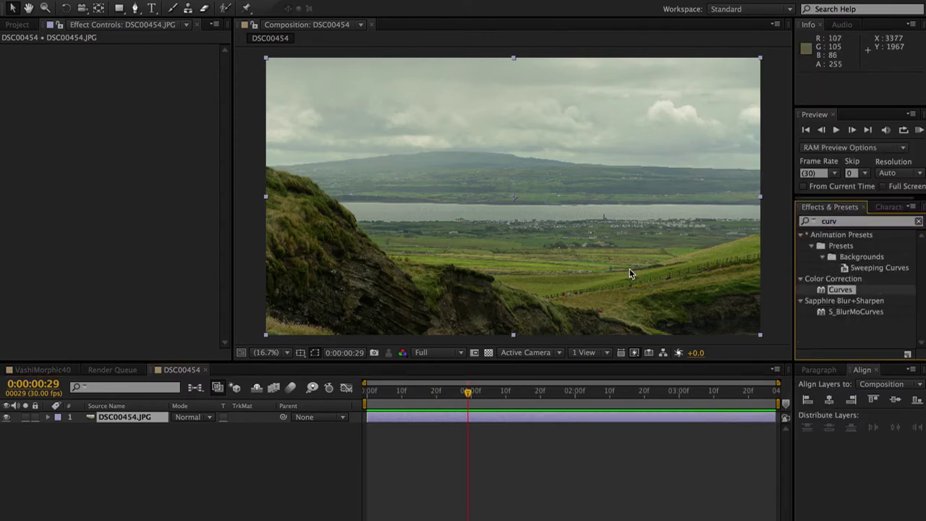
pyautogui.moveTo(832, 291); pyautogui.dragTo(618, 262)
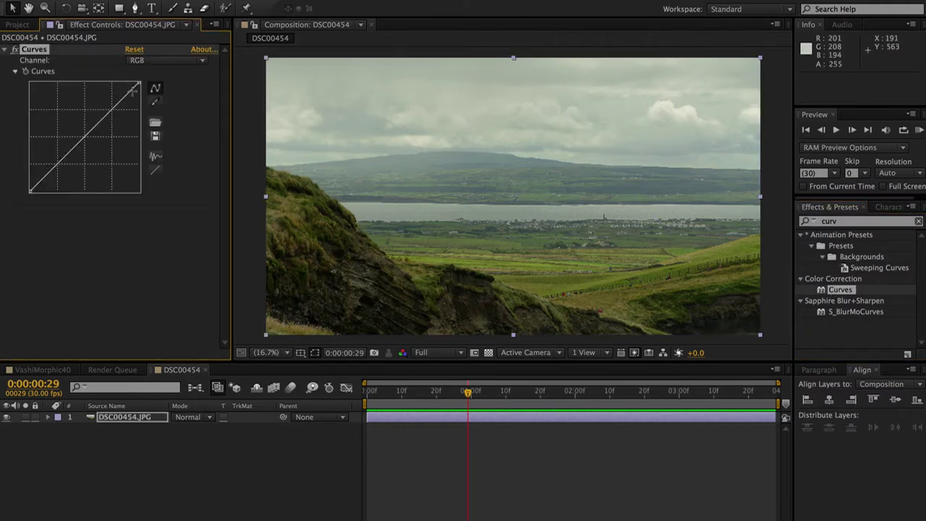
# Shape the RGB curve and add Red channel points for warmth and contrast.
pyautogui.moveTo(131, 89)
pyautogui.mouseDown()
pyautogui.moveTo(132, 100)
pyautogui.moveTo(129, 92)
pyautogui.mouseUp()
pyautogui.moveTo(63, 178)
pyautogui.mouseDown()
pyautogui.moveTo(55, 165)
pyautogui.moveTo(63, 179)
pyautogui.mouseUp()
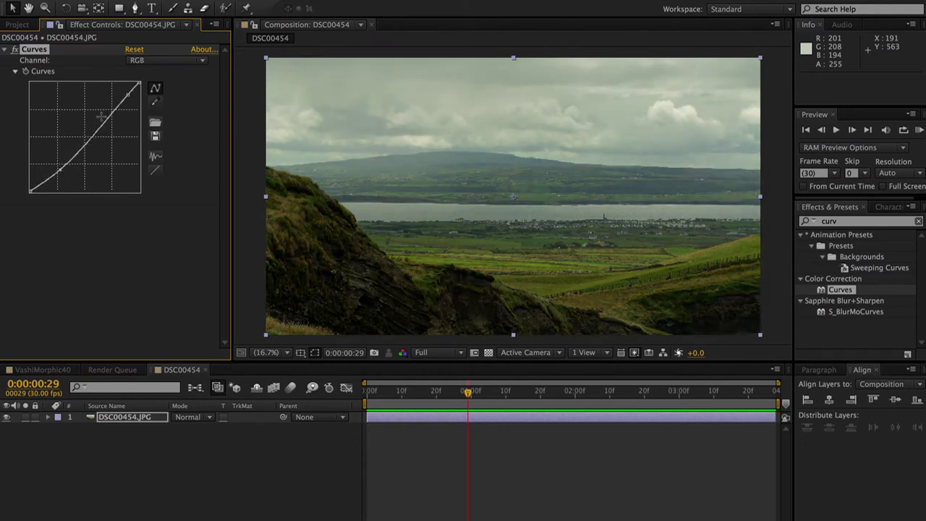
pyautogui.click(149, 62)
pyautogui.click(147, 85)
pyautogui.moveTo(113, 109); pyautogui.dragTo(108, 106)
pyautogui.moveTo(55, 165); pyautogui.dragTo(58, 170)
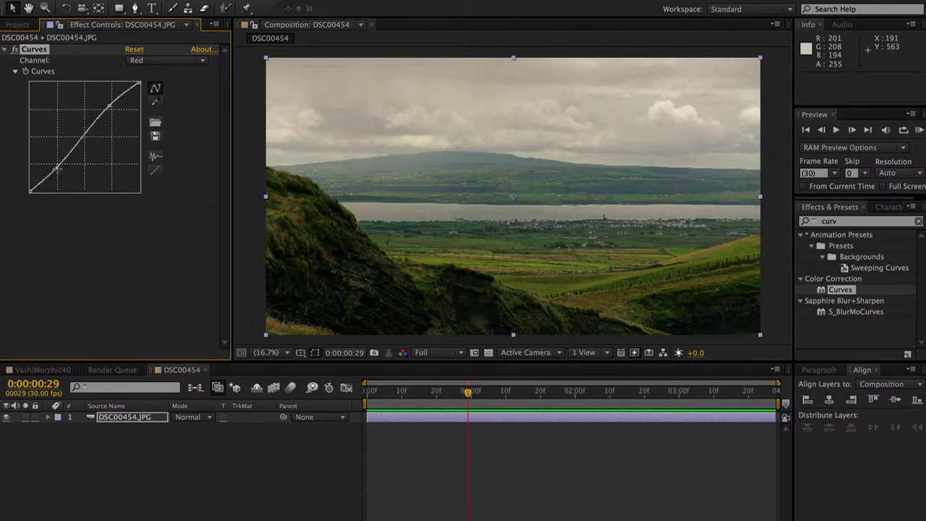
pyautogui.moveTo(108, 106); pyautogui.dragTo(112, 109)
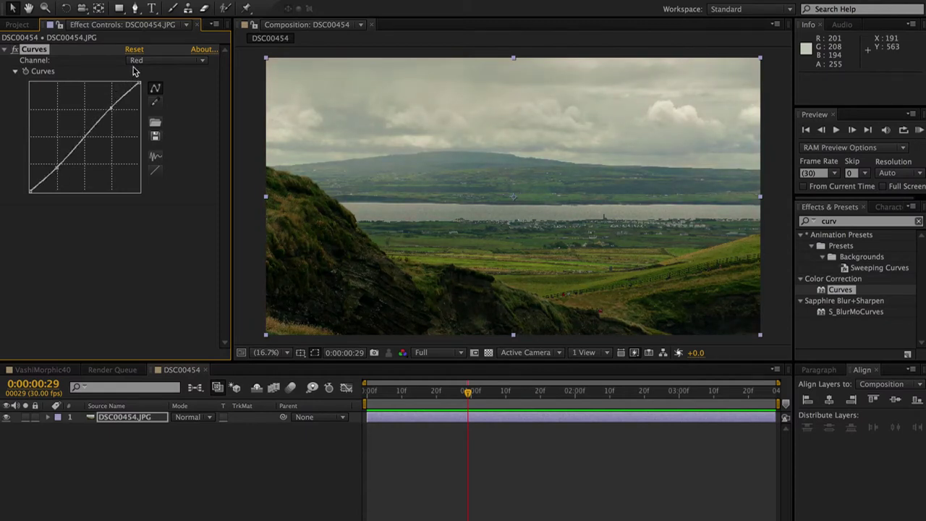
# Bend the Green and Blue channel curves, pulling blue down for a yellow-green tint.
pyautogui.click(144, 61)
pyautogui.click(138, 97)
pyautogui.moveTo(112, 109); pyautogui.dragTo(118, 116)
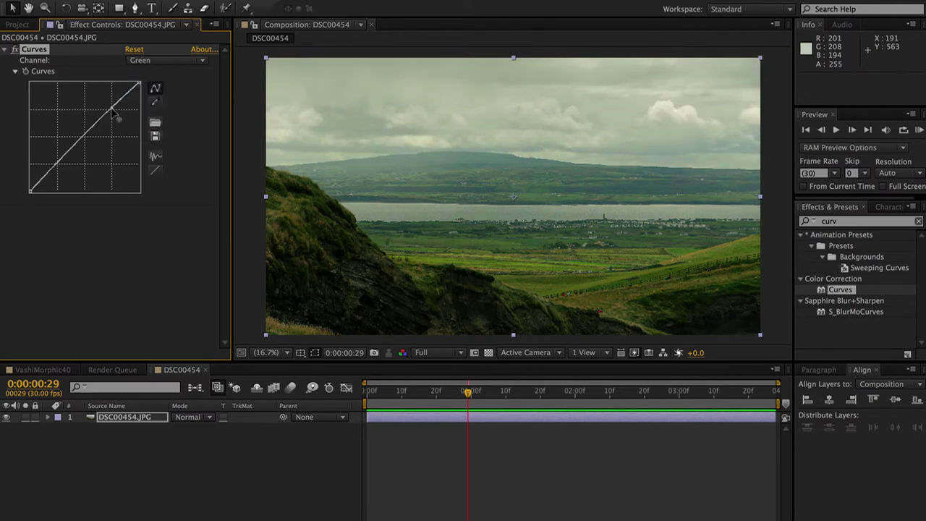
pyautogui.moveTo(60, 167); pyautogui.dragTo(61, 167)
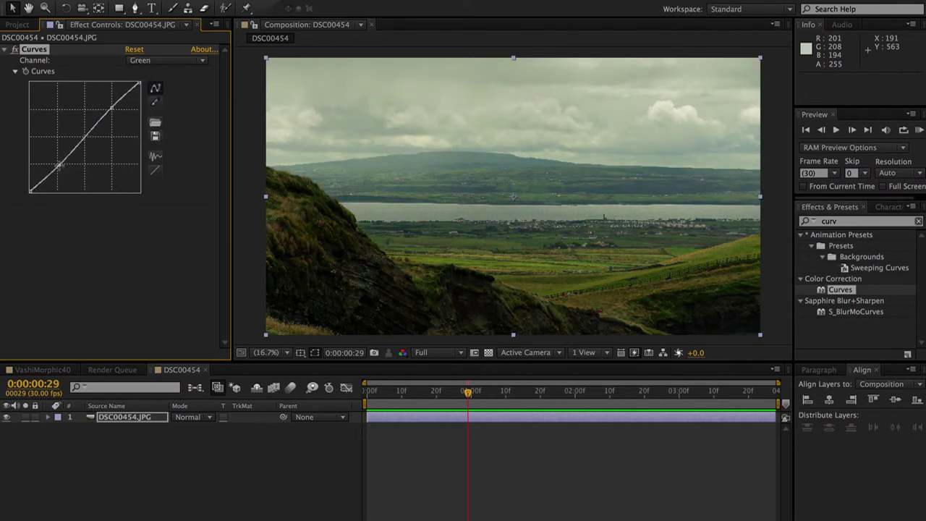
pyautogui.click(142, 62)
pyautogui.click(139, 108)
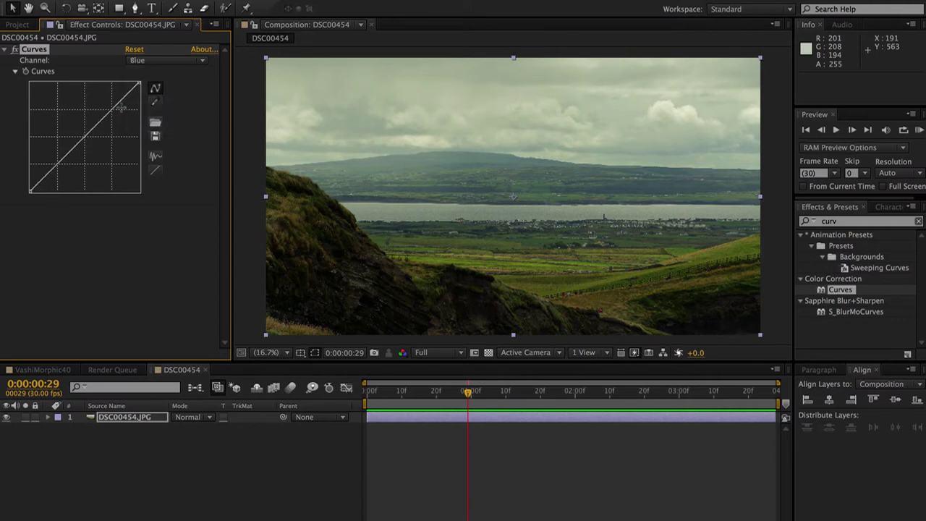
pyautogui.moveTo(114, 110); pyautogui.dragTo(114, 116)
pyautogui.moveTo(62, 171); pyautogui.dragTo(57, 164)
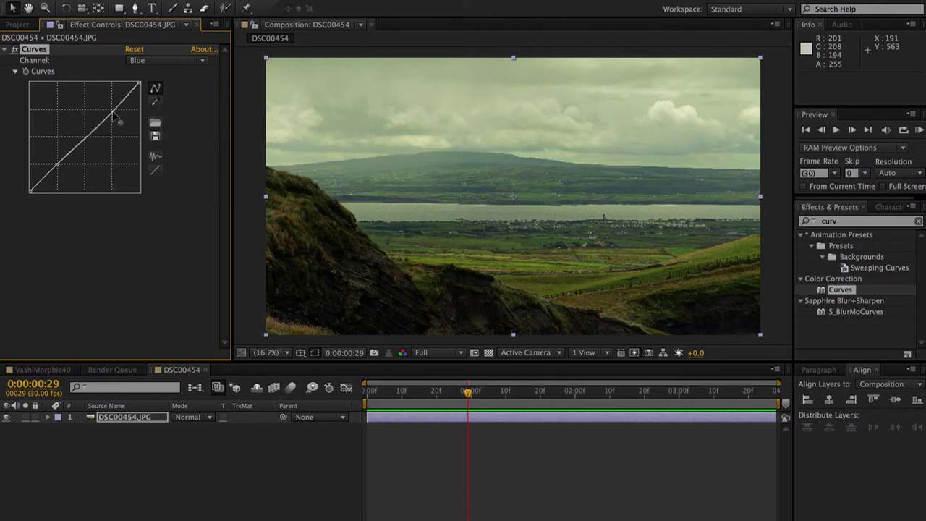
pyautogui.click(872, 222)
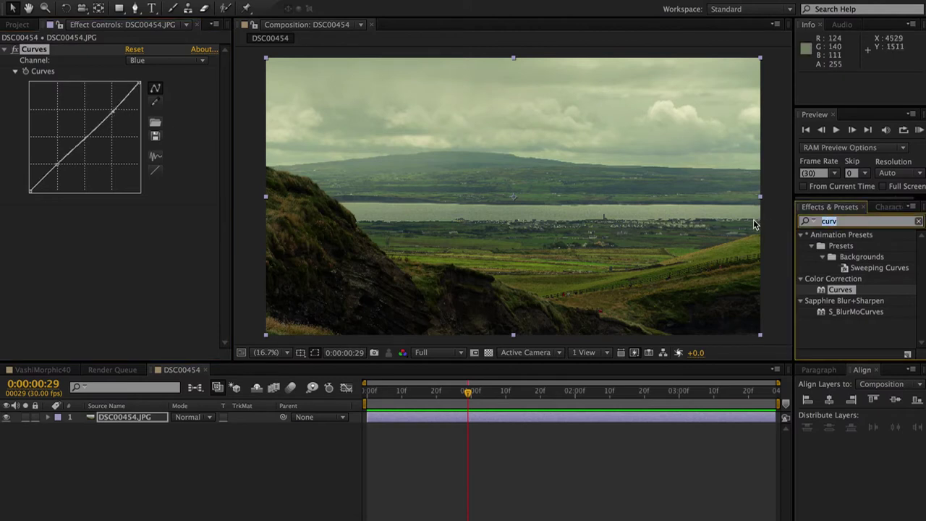
# Apply Hue/Saturation below Curves, then desaturate the Yellows and fine-tune their lightness.
pyautogui.write('hue')
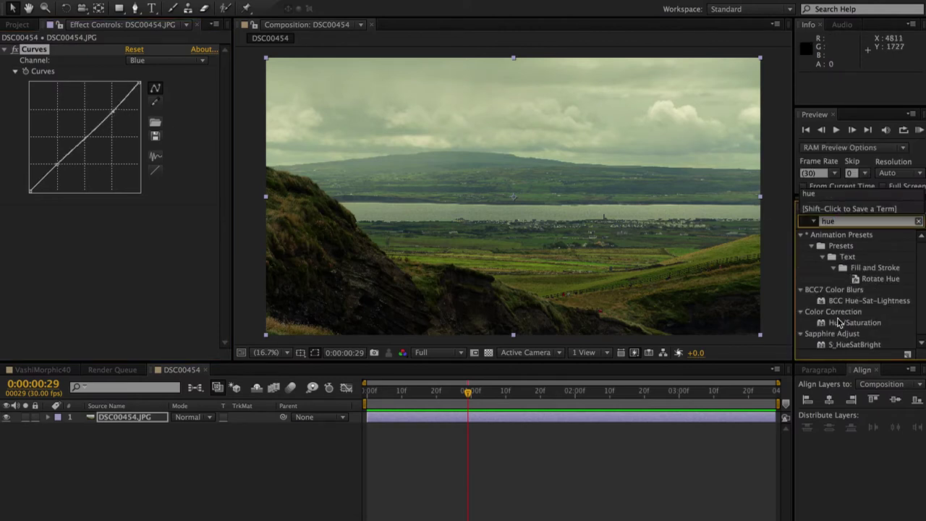
pyautogui.moveTo(838, 323); pyautogui.dragTo(673, 304)
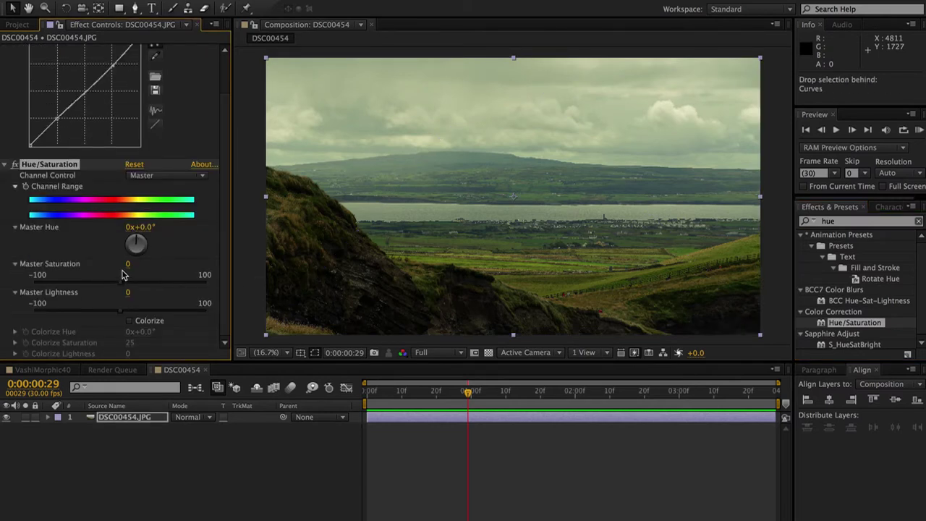
pyautogui.click(144, 181)
pyautogui.click(144, 176)
pyautogui.click(152, 211)
pyautogui.moveTo(123, 288); pyautogui.dragTo(79, 290)
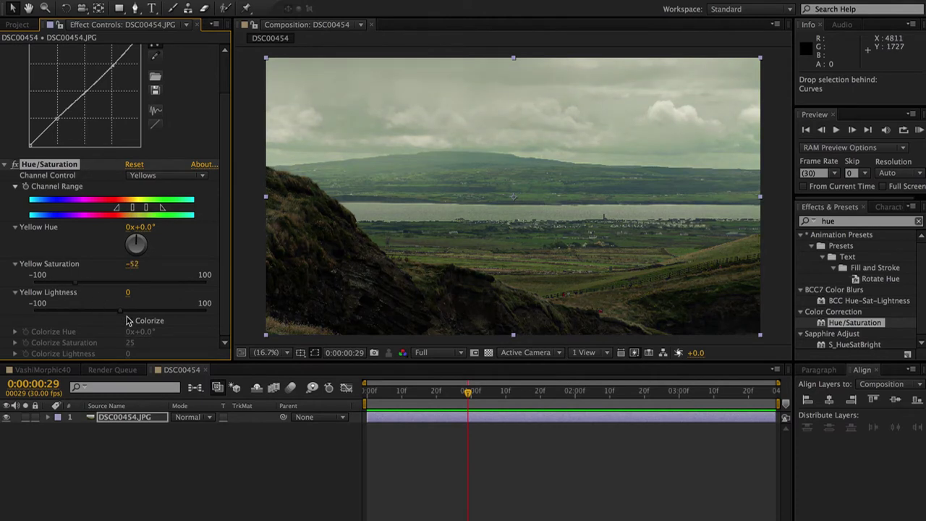
pyautogui.moveTo(125, 315)
pyautogui.mouseDown()
pyautogui.moveTo(136, 315)
pyautogui.moveTo(123, 318)
pyautogui.mouseUp()
# Adjust the Greens saturation and rework the Cyans range.
pyautogui.click(167, 175)
pyautogui.click(152, 224)
pyautogui.moveTo(120, 286)
pyautogui.mouseDown()
pyautogui.moveTo(89, 288)
pyautogui.moveTo(157, 288)
pyautogui.moveTo(92, 290)
pyautogui.moveTo(109, 292)
pyautogui.mouseUp()
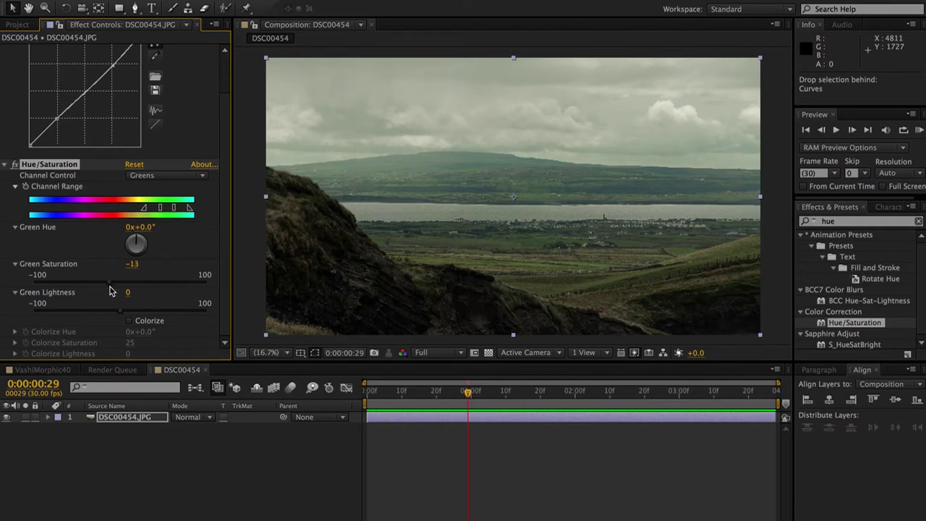
pyautogui.click(160, 175)
pyautogui.click(152, 237)
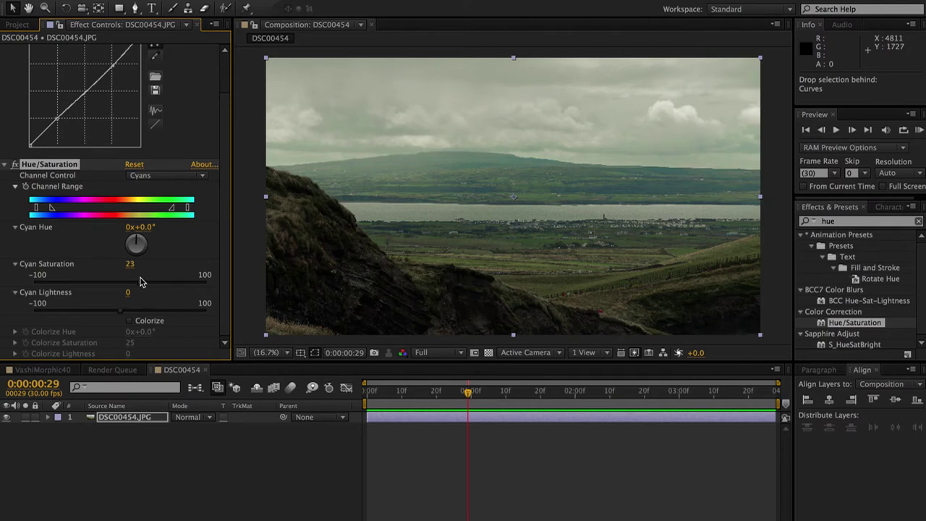
pyautogui.moveTo(137, 314); pyautogui.dragTo(97, 317)
# Raise Magentas saturation to 25 and Blues saturation to 33, then collapse Hue/Saturation.
pyautogui.click(163, 176)
pyautogui.click(154, 261)
pyautogui.moveTo(123, 280); pyautogui.dragTo(142, 289)
pyautogui.click(141, 177)
pyautogui.click(145, 251)
pyautogui.moveTo(123, 288); pyautogui.dragTo(86, 317)
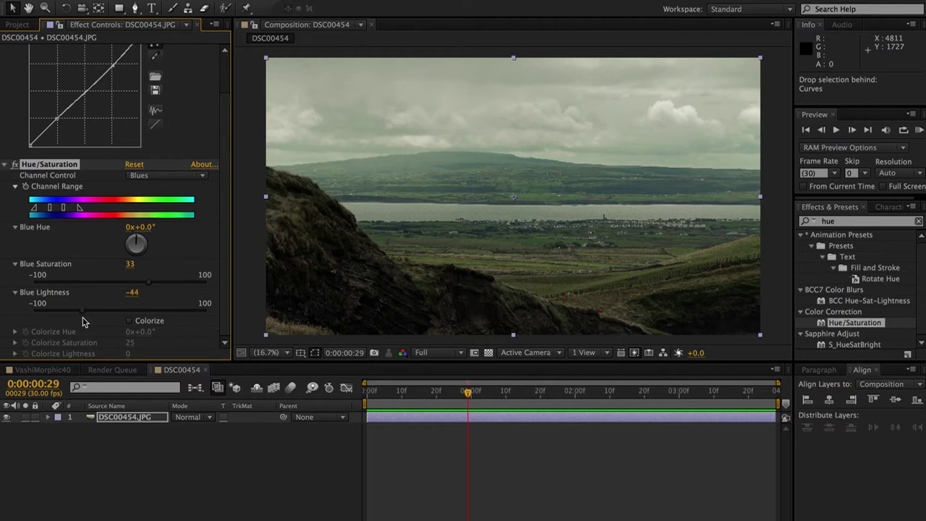
pyautogui.click(4, 164)
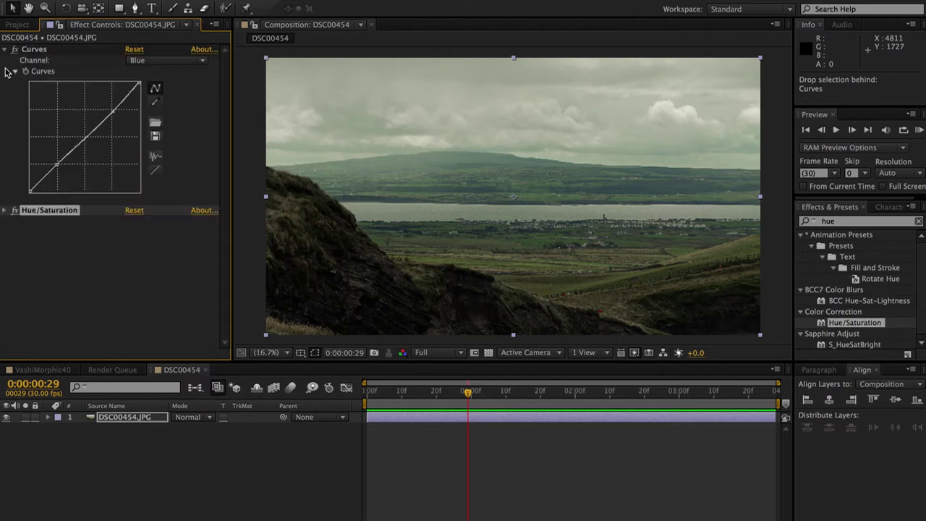
# Search 'grain', then 'nois', and apply the Noise effect to the photo layer.
pyautogui.click(5, 49)
pyautogui.press('super+5')
pyautogui.press('BackSpace')
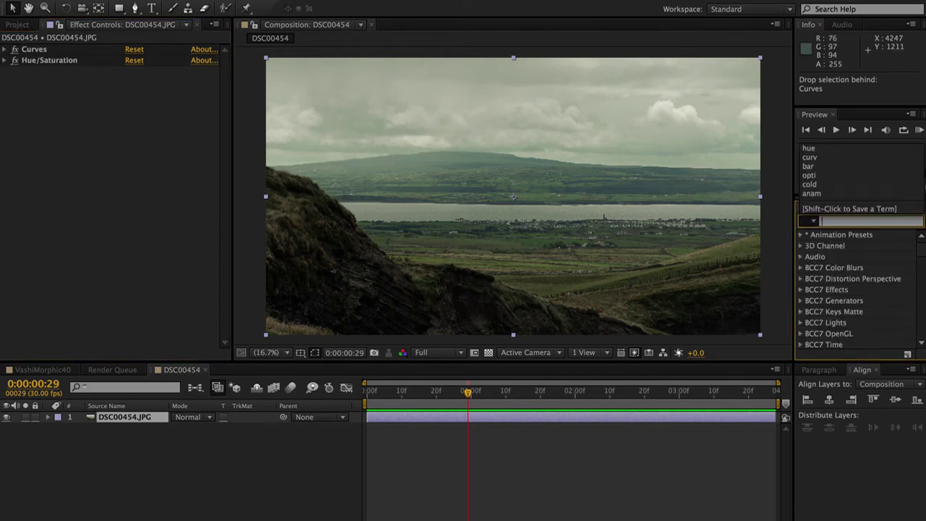
pyautogui.write('grain')
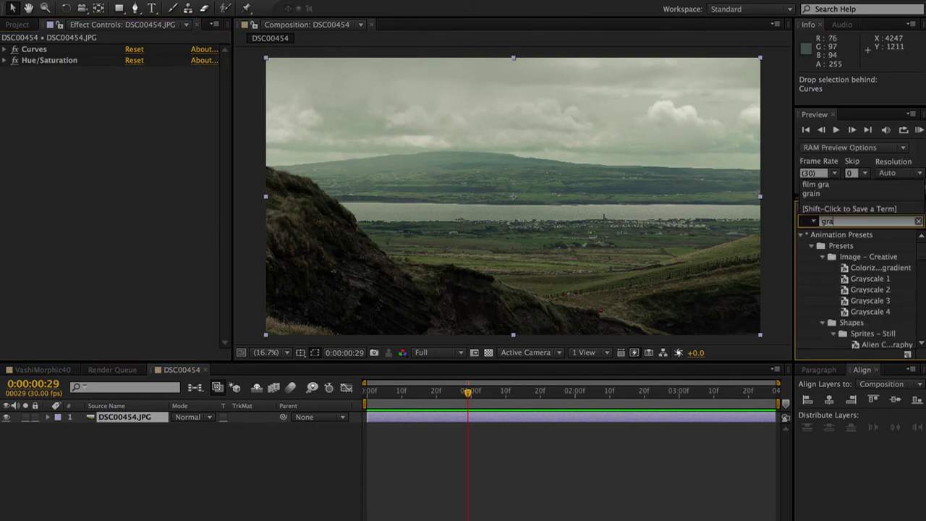
pyautogui.scroll(-4, 836, 298)
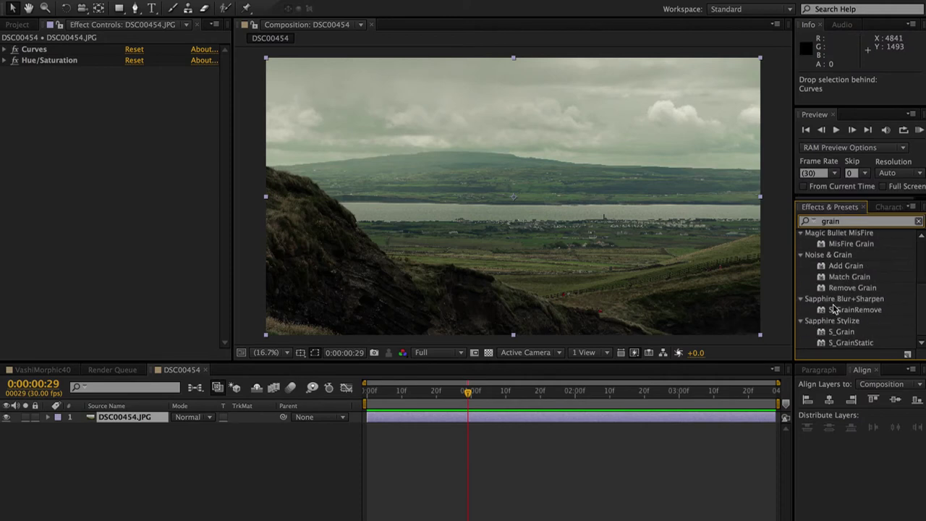
pyautogui.scroll(4, 833, 310)
pyautogui.click(861, 221)
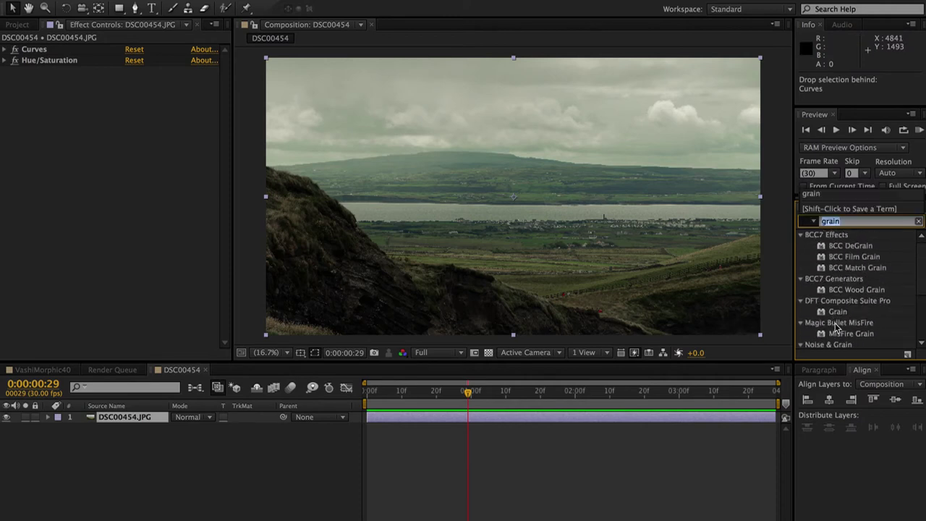
pyautogui.write('nois')
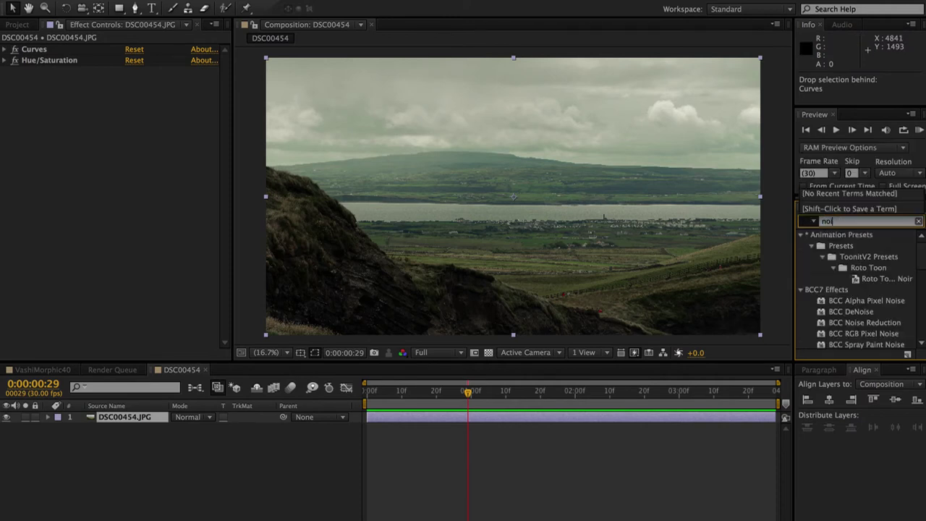
pyautogui.scroll(-5, 809, 305)
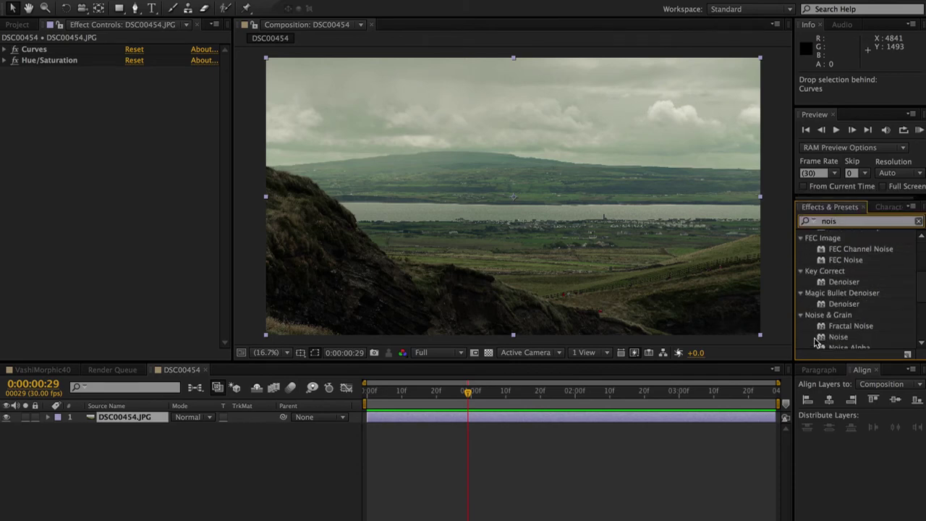
pyautogui.scroll(-2, 816, 345)
pyautogui.moveTo(837, 308); pyautogui.dragTo(77, 186)
pyautogui.scroll(3, 397, 263)
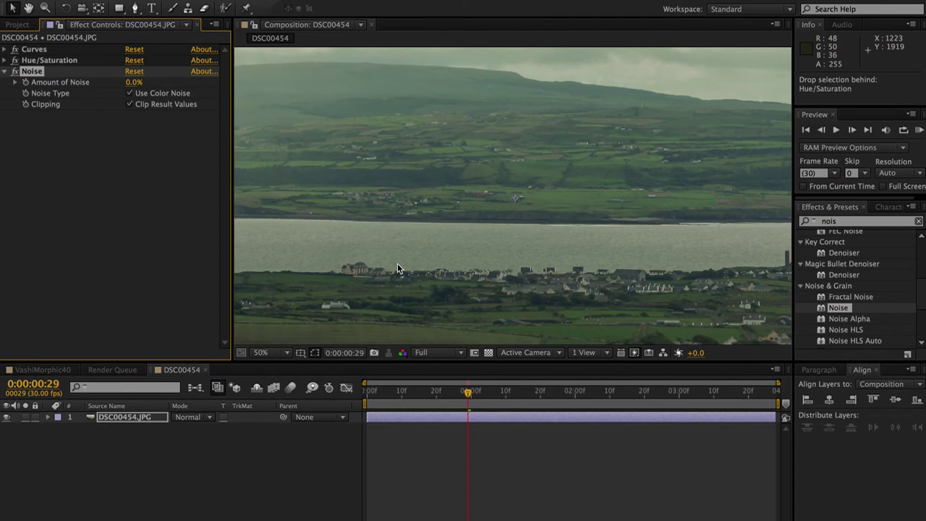
# Try Amount of Noise at 7%, 0% and finally 3%.
pyautogui.click(132, 81)
pyautogui.moveTo(133, 84); pyautogui.dragTo(176, 84)
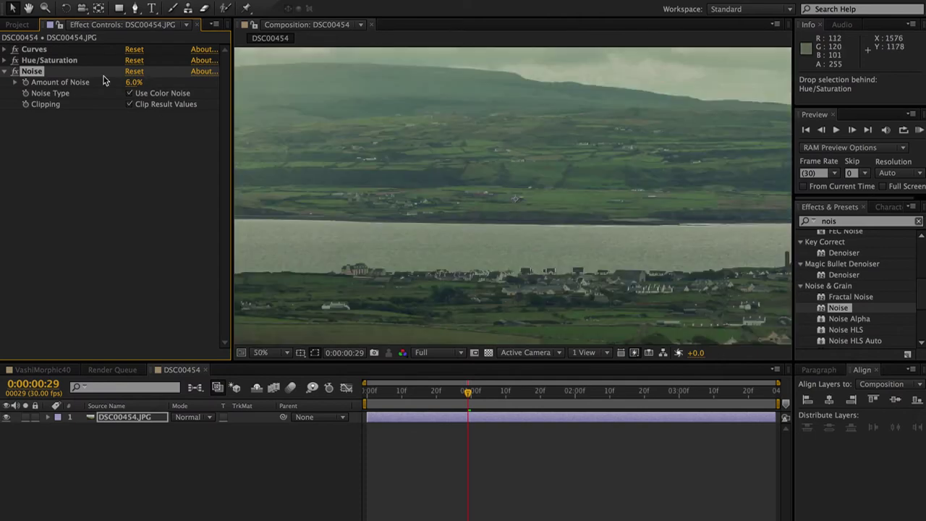
pyautogui.moveTo(134, 82); pyautogui.dragTo(90, 83)
pyautogui.moveTo(129, 83); pyautogui.dragTo(150, 82)
pyautogui.press(',')
pyautogui.press(',')
pyautogui.scroll(4, 529, 208)
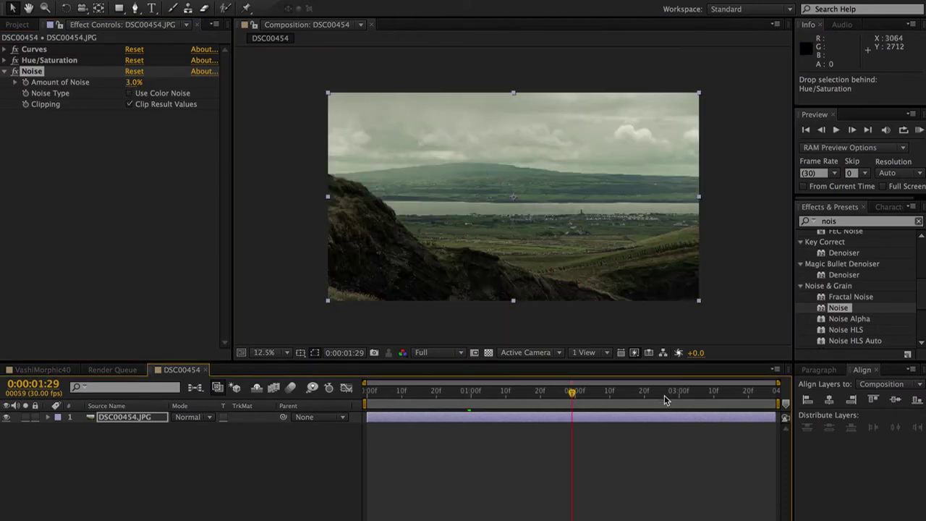
# Delete the Noise effect from Effect Controls.
pyautogui.click(33, 73)
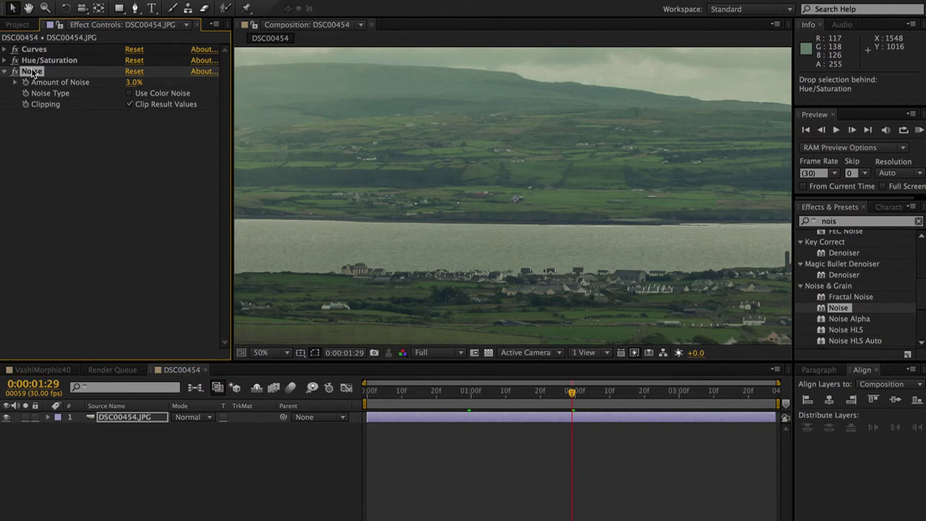
pyautogui.press('Delete')
pyautogui.press('super+f')
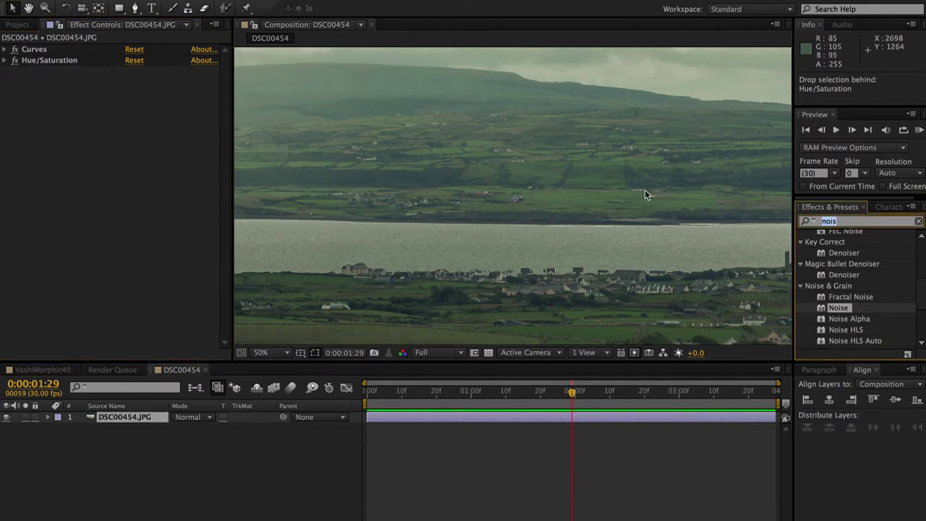
# Search 'film' and apply S_FilmEffect to the photo layer.
pyautogui.write('sa')
pyautogui.press('BackSpace')
pyautogui.press('BackSpace')
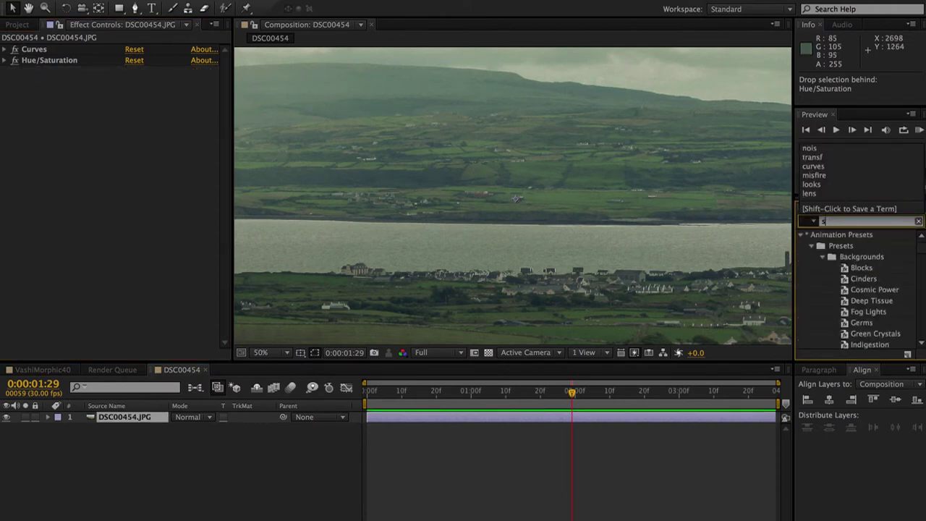
pyautogui.write('film')
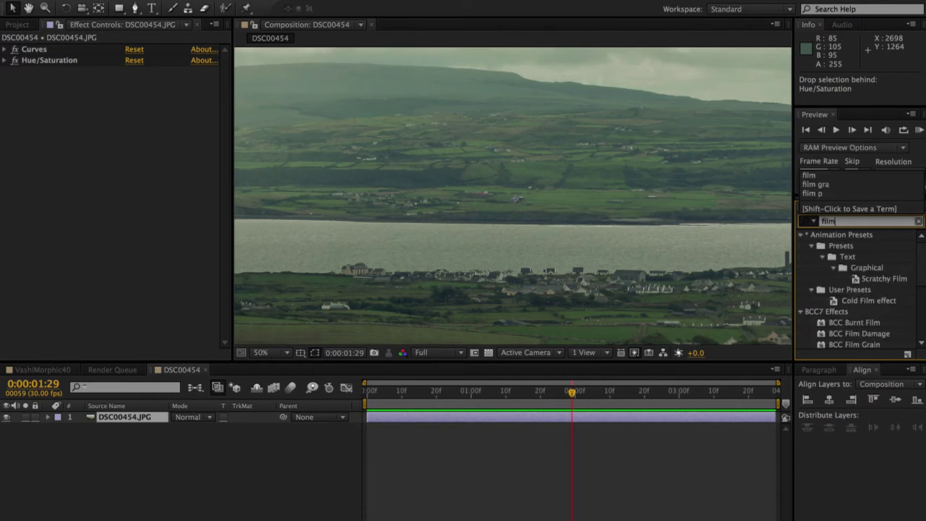
pyautogui.scroll(-6, 856, 295)
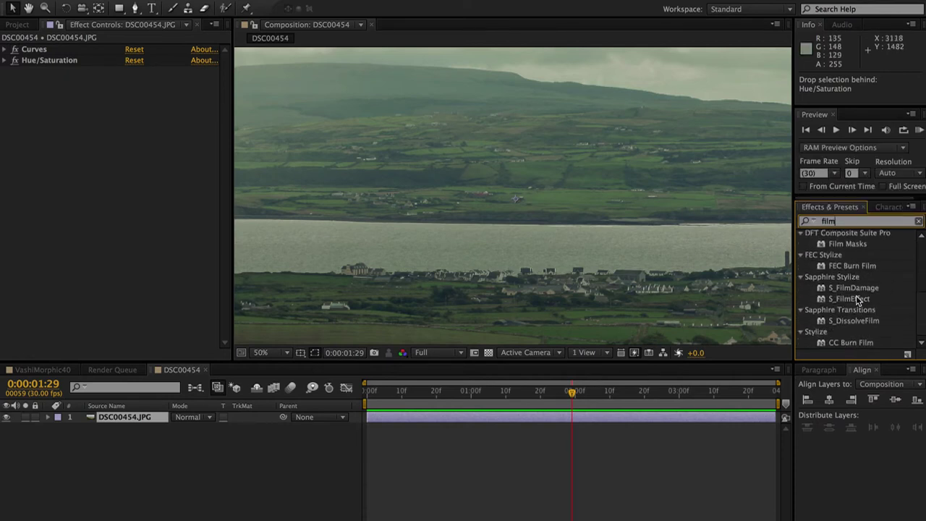
pyautogui.moveTo(843, 299); pyautogui.dragTo(193, 214)
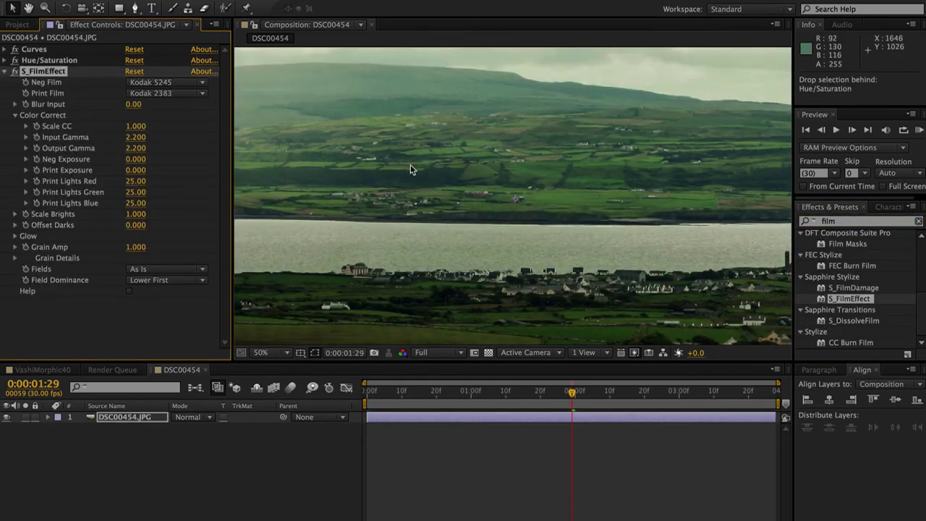
pyautogui.scroll(-5, 444, 192)
pyautogui.scroll(2, 443, 191)
# Try Kodak 5246 and 5248, set Neg Film to Kodak 5217, then return to VashiMorphic40.
pyautogui.click(163, 82)
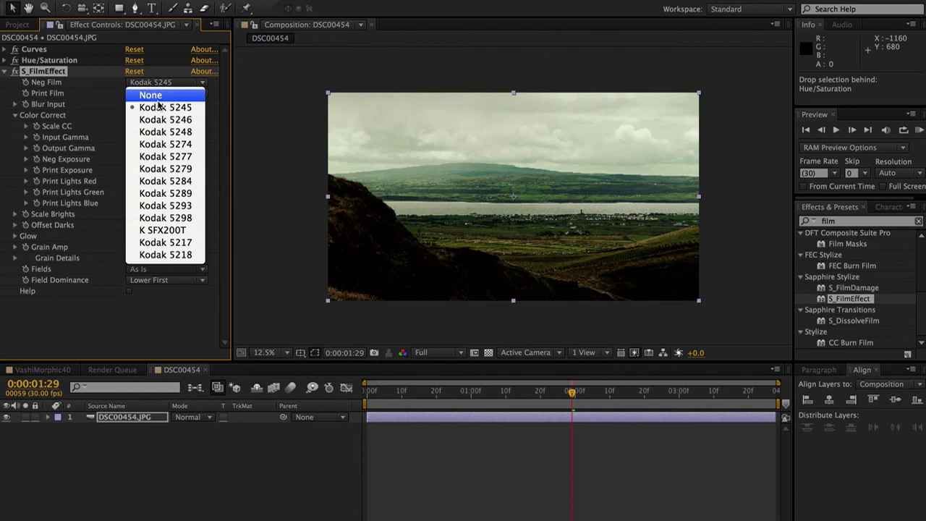
pyautogui.click(162, 120)
pyautogui.click(157, 83)
pyautogui.click(163, 132)
pyautogui.click(154, 84)
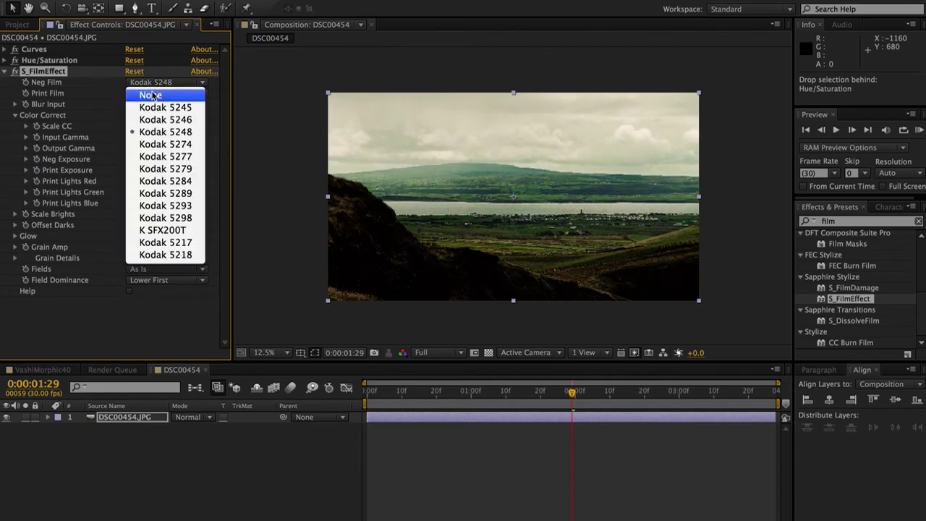
pyautogui.click(163, 243)
pyautogui.click(29, 373)
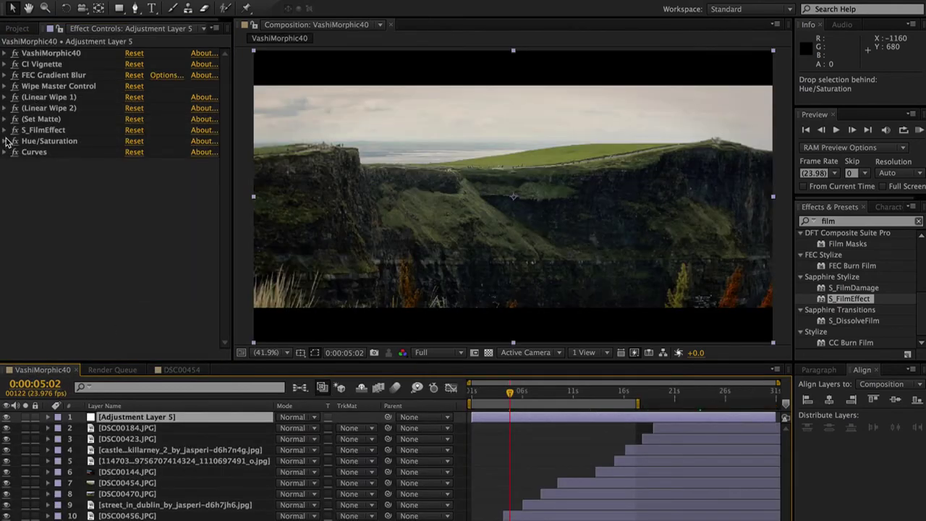
# Check the reference S_FilmEffect settings: Neg Film Kodak 5248 and Input Gamma 1.610.
pyautogui.click(6, 130)
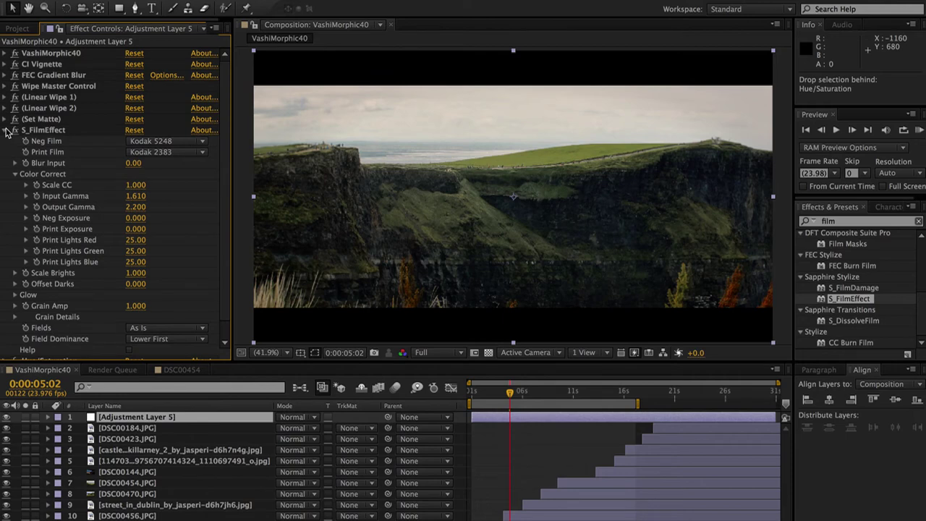
pyautogui.click(6, 130)
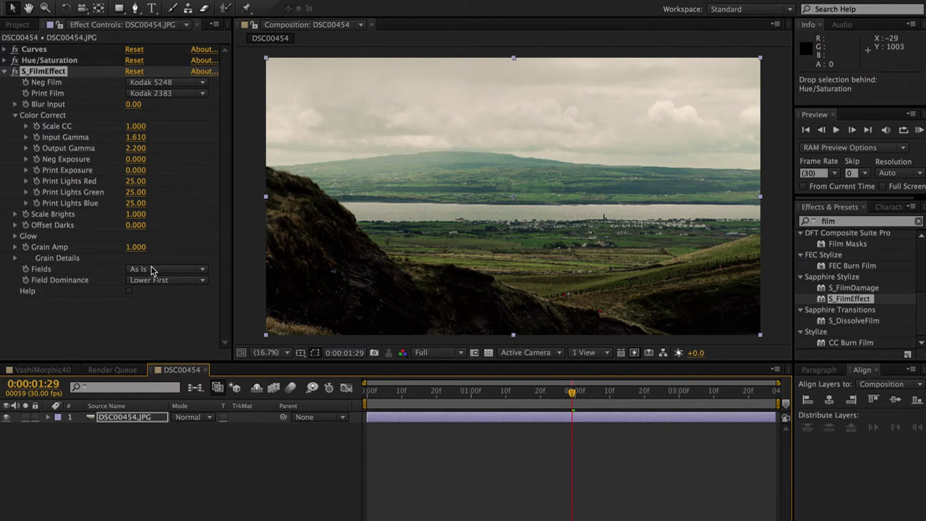
# Collapse S_FilmEffect and review the graded look at frames 0:00:01:13 through 0:00:01:28.
pyautogui.click(5, 72)
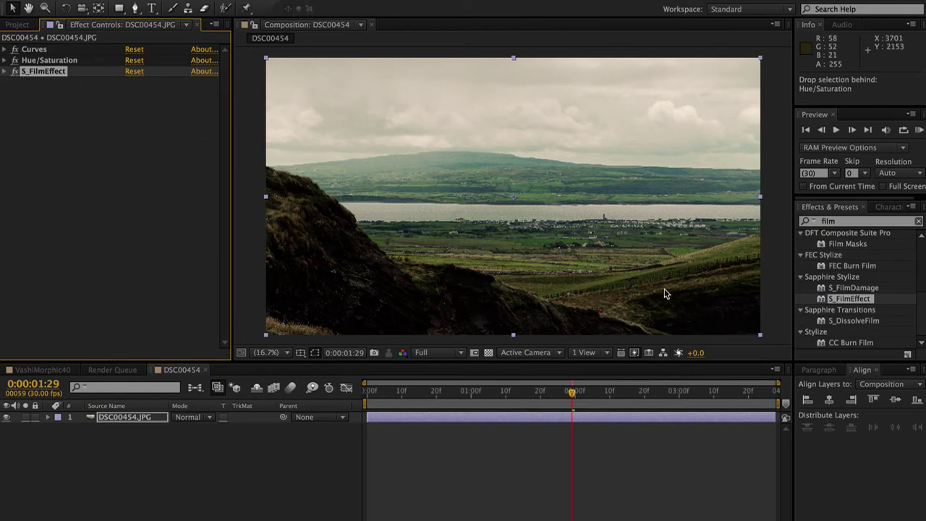
pyautogui.scroll(5, 846, 286)
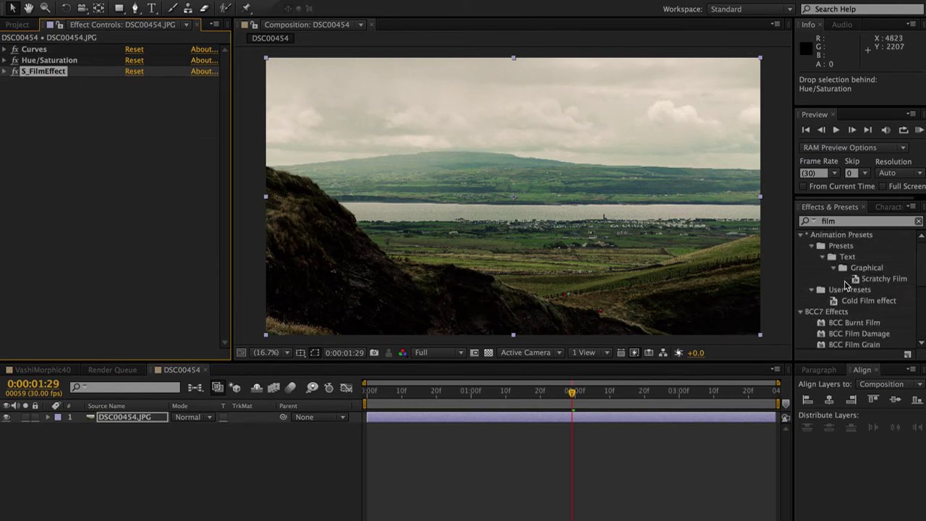
pyautogui.click(544, 397)
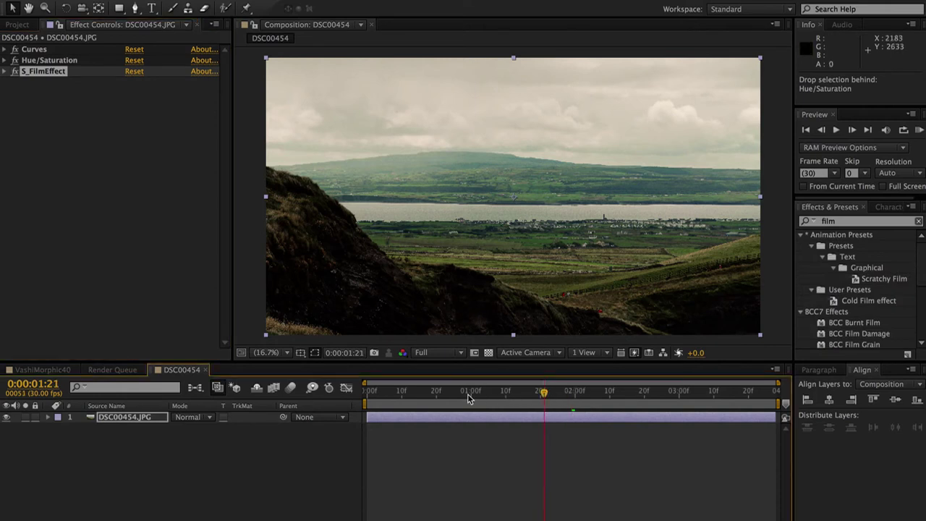
pyautogui.click(449, 397)
pyautogui.click(517, 394)
pyautogui.click(569, 392)
# Move the time marker to 0:00:03:00 and filter Effects & Presets for 'ana'.
pyautogui.moveTo(576, 398); pyautogui.dragTo(680, 397)
pyautogui.click(857, 222)
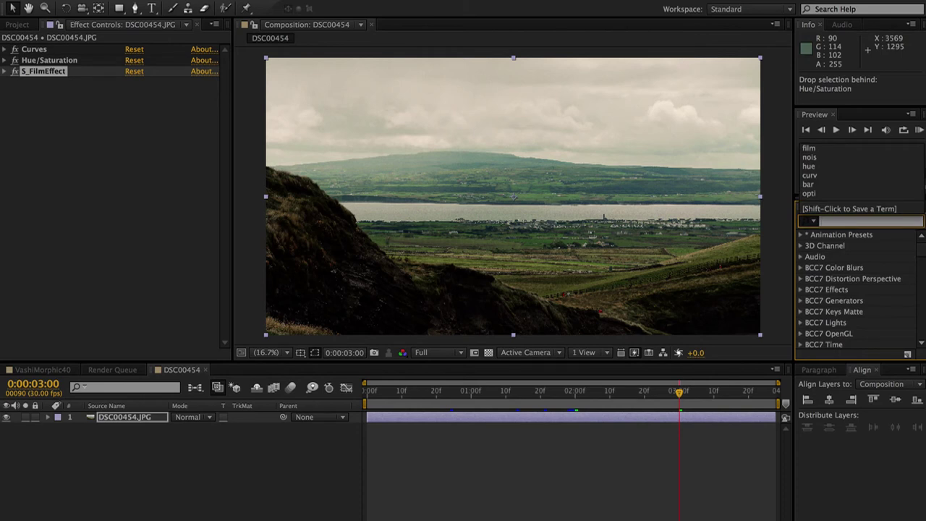
pyautogui.write('ana')
# Apply the anamorphic preset, adding VashiMorphic40 and CI Vignette to the DSC00454 photo.
pyautogui.moveTo(839, 321); pyautogui.dragTo(109, 77)
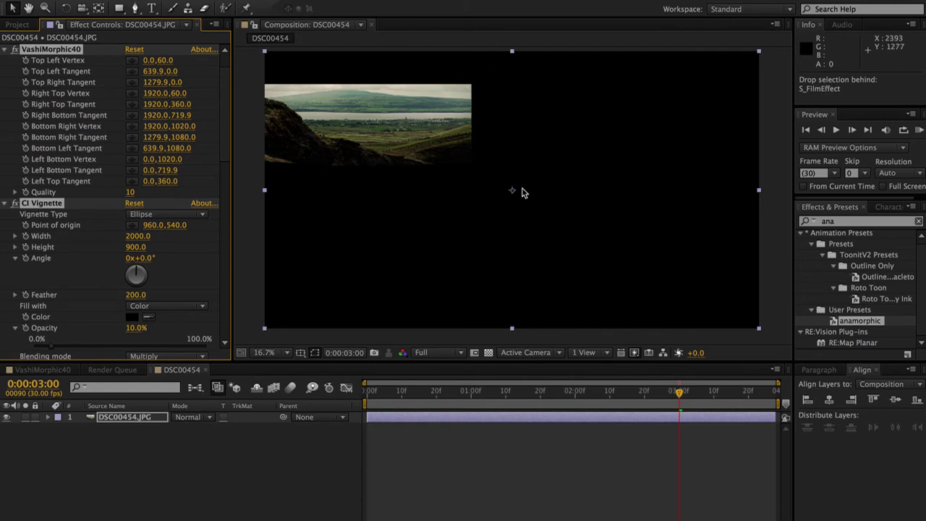
pyautogui.click(10, 24)
pyautogui.rightClick(56, 312)
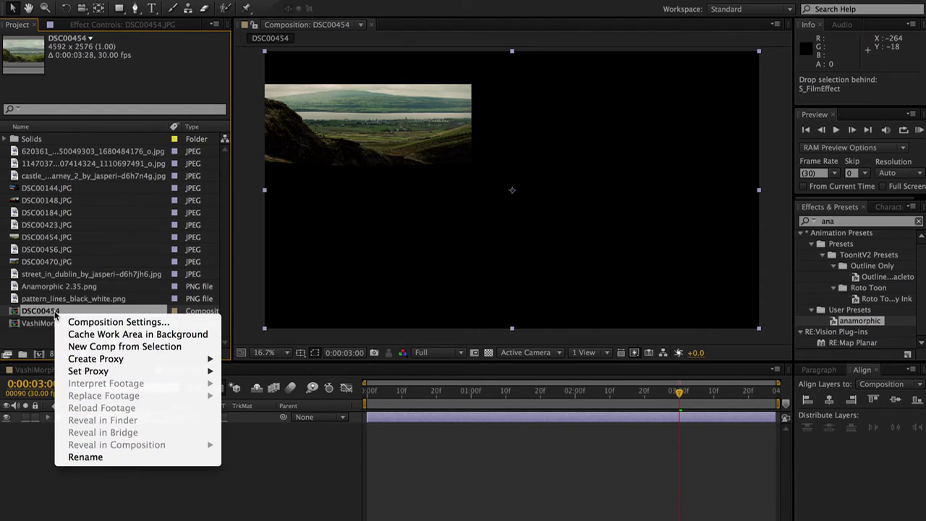
# Set the DSC00454 composition's Width to 1920 and Height to 1080 in Composition Settings.
pyautogui.click(80, 320)
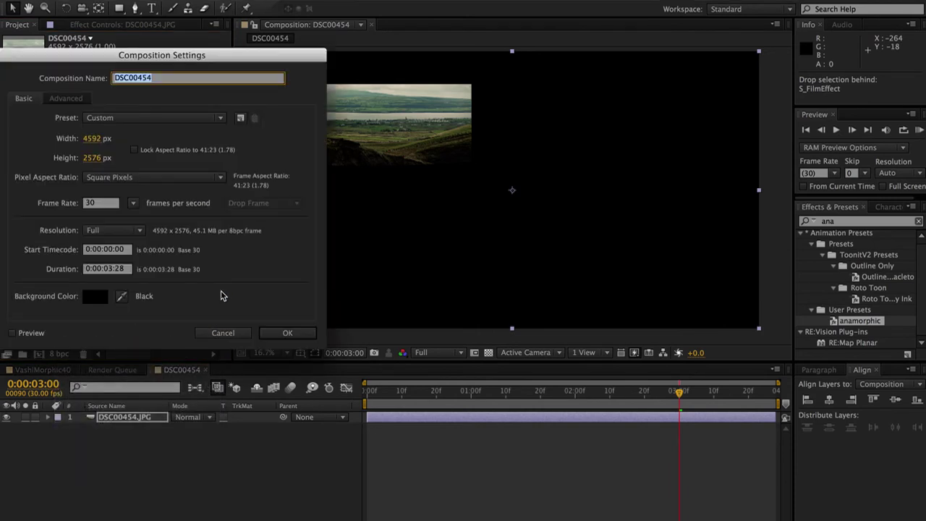
pyautogui.click(94, 139)
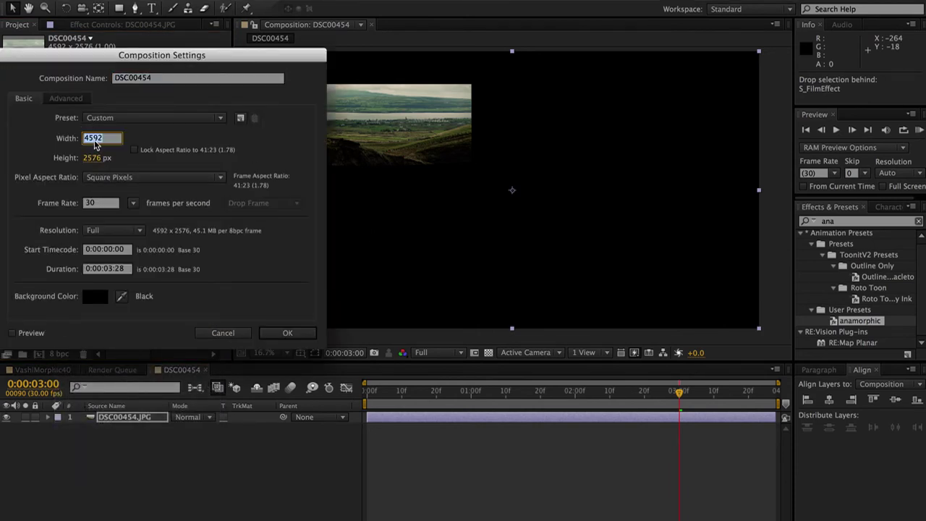
pyautogui.write('1920')
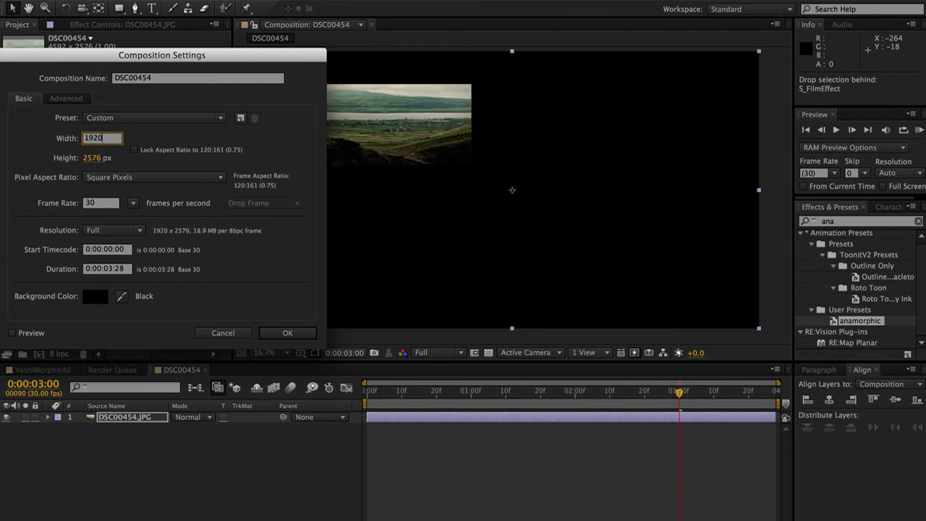
pyautogui.press('Tab')
pyautogui.write('1080')
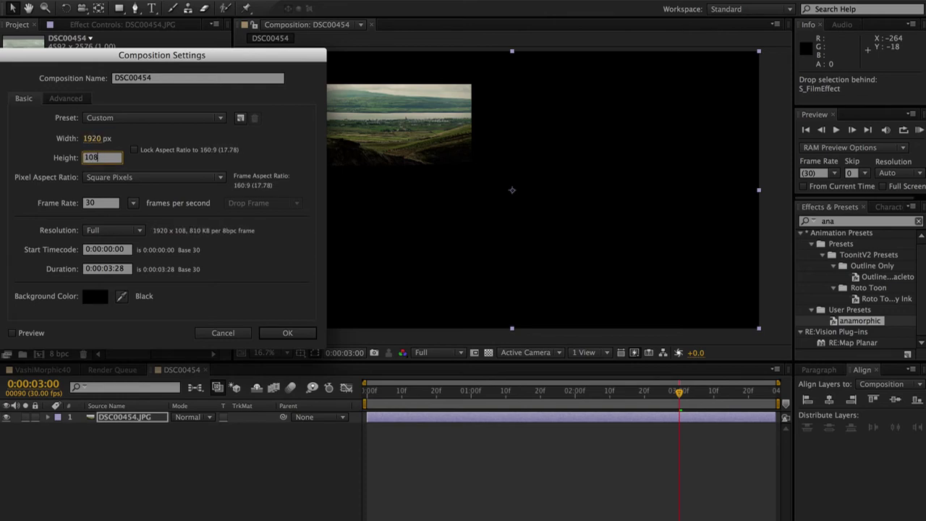
pyautogui.click(287, 330)
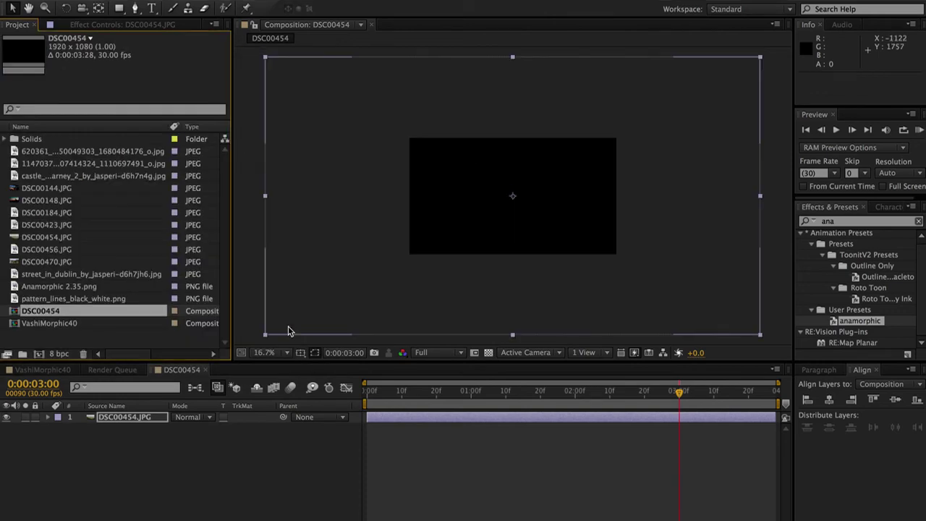
# Delete VashiMorphic40 and the wipe and matte effects from the photo layer, then scale it to 45%.
pyautogui.click(135, 417)
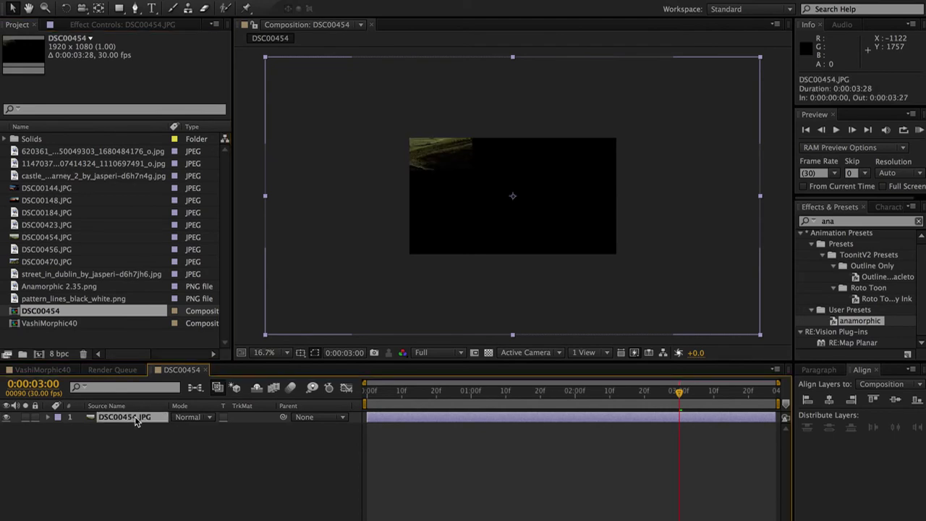
pyautogui.click(96, 27)
pyautogui.scroll(2, 51, 173)
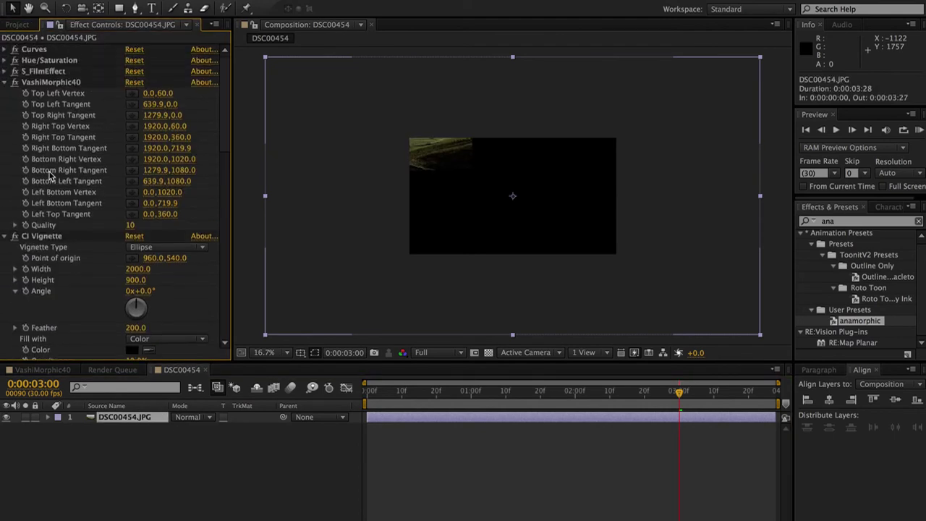
pyautogui.click(40, 85)
pyautogui.scroll(-10, 40, 87)
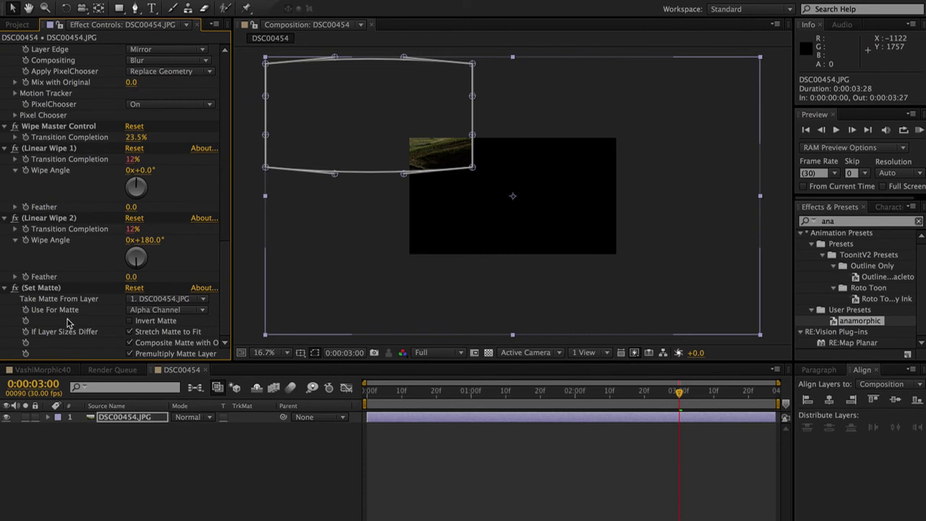
pyautogui.keyDown('shift'); pyautogui.click(50, 288); pyautogui.keyUp('shift')
pyautogui.press('Delete')
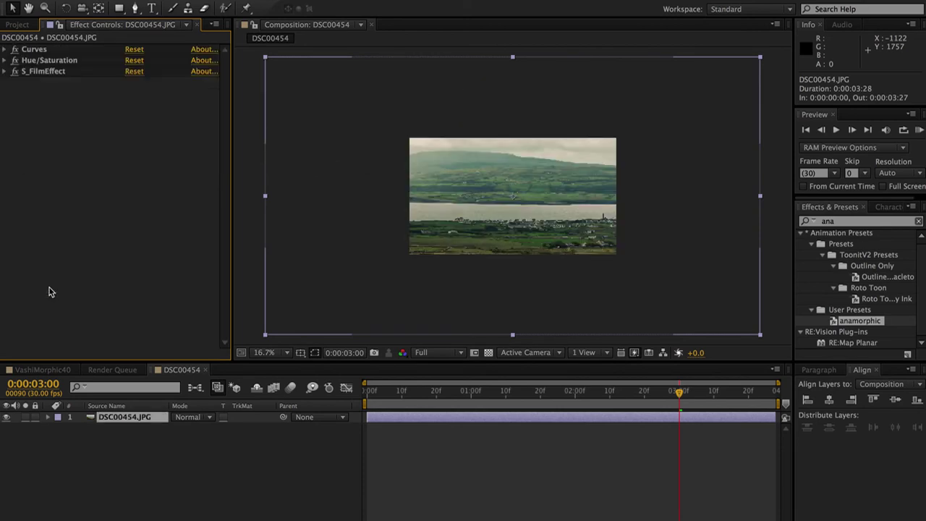
pyautogui.press('s')
pyautogui.moveTo(221, 435); pyautogui.dragTo(181, 428)
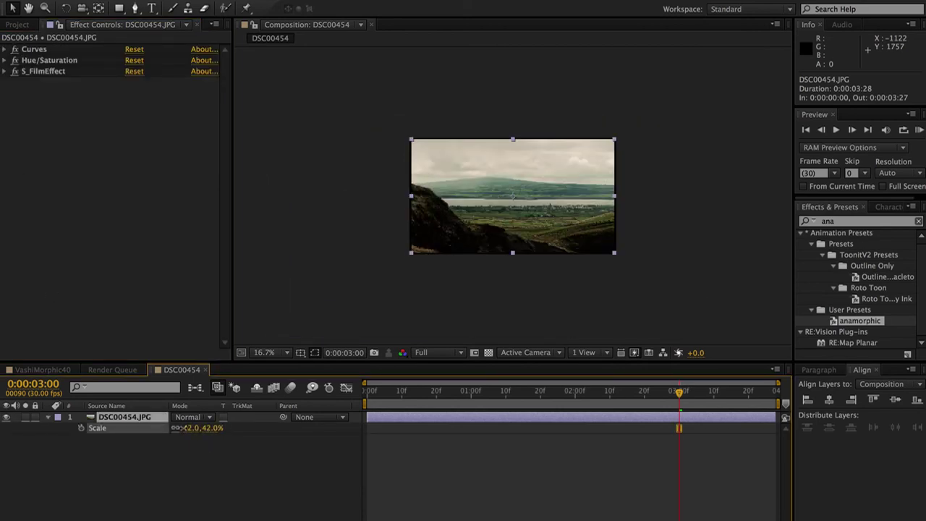
# Add a new adjustment layer with the anamorphic preset and disable its vignette, blur and wipe effects.
pyautogui.rightClick(498, 463)
pyautogui.moveTo(542, 425)
pyautogui.click(719, 514)
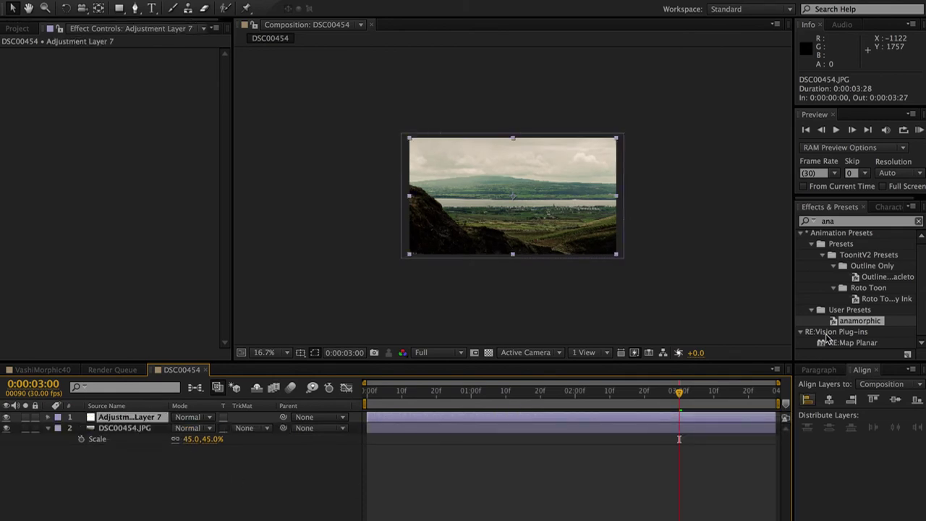
pyautogui.moveTo(850, 326); pyautogui.dragTo(697, 414)
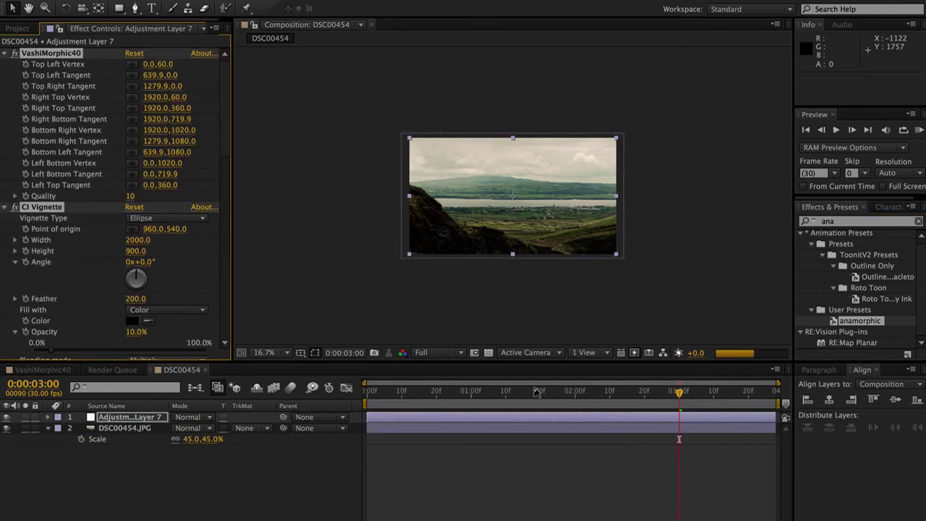
pyautogui.keyDown('ctrl'); pyautogui.click(5, 54); pyautogui.keyUp('ctrl')
pyautogui.click(27, 158)
pyautogui.moveTo(15, 64); pyautogui.dragTo(14, 107)
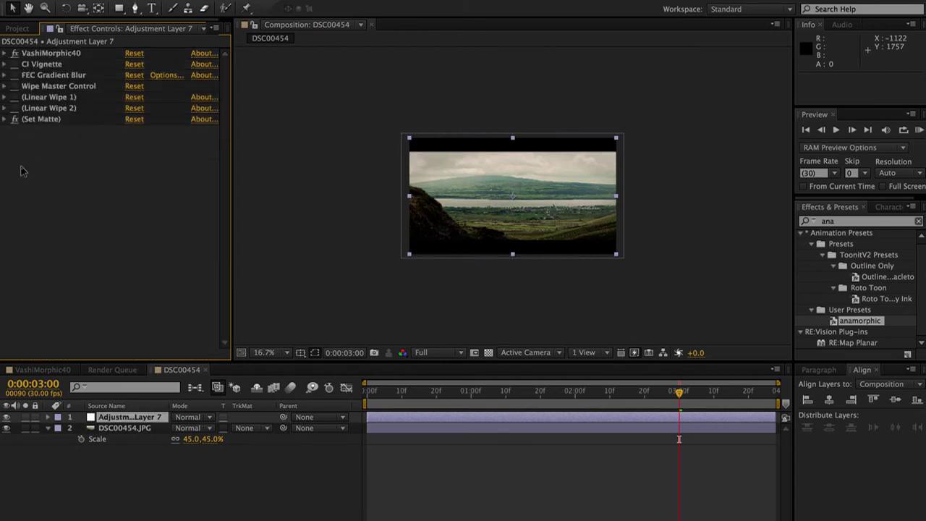
# Fit the composition in the viewer and preview frames at 0:27 and around 2:22.
pyautogui.click(283, 352)
pyautogui.click(268, 350)
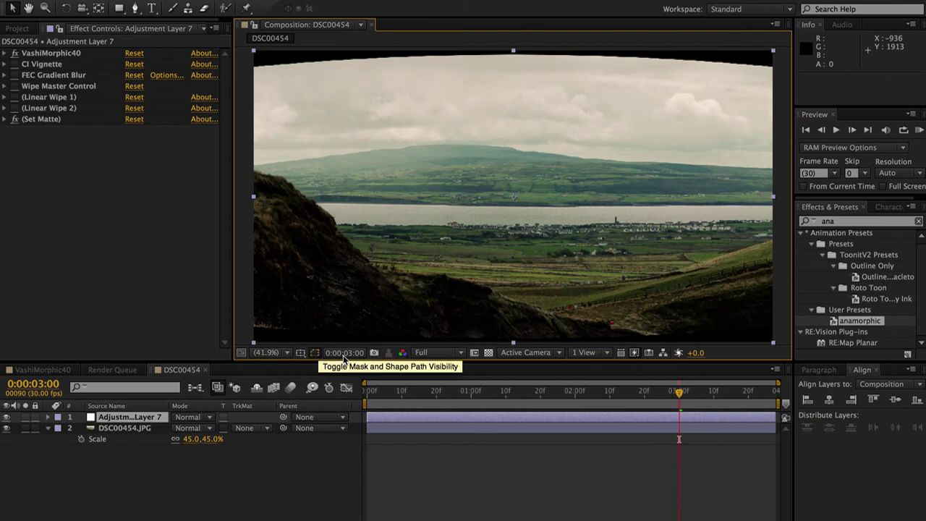
pyautogui.click(496, 440)
pyautogui.click(461, 391)
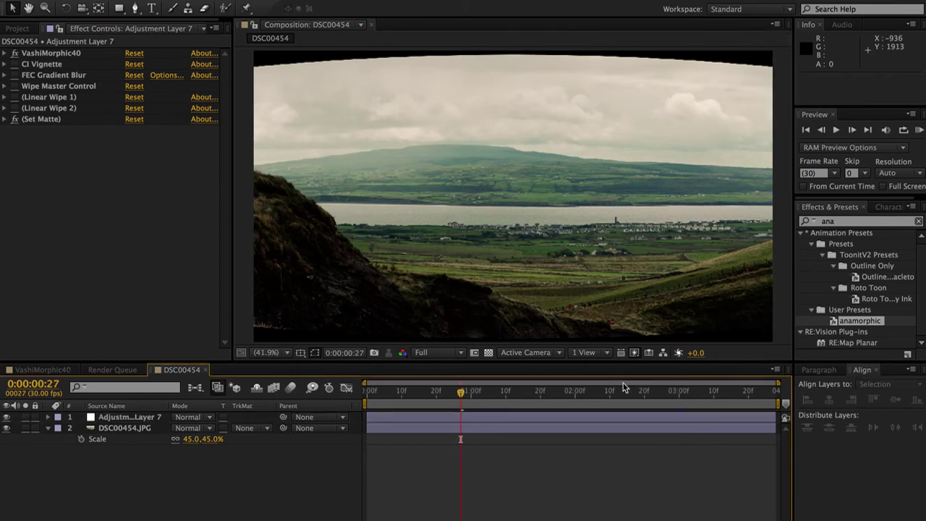
pyautogui.click(653, 401)
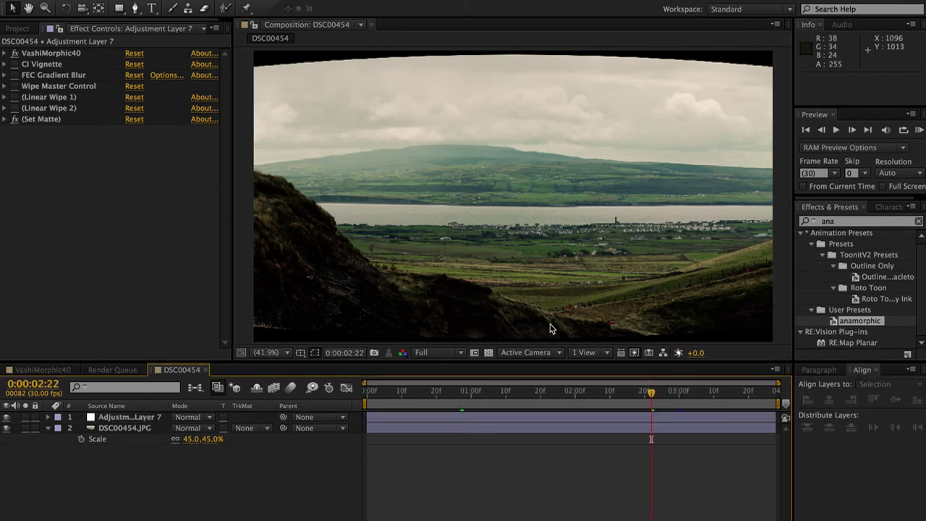
# Re-enable the wipes for letterbox bars and delete CI Vignette and FEC Gradient Blur.
pyautogui.moveTo(15, 96); pyautogui.dragTo(14, 64)
pyautogui.click(15, 108)
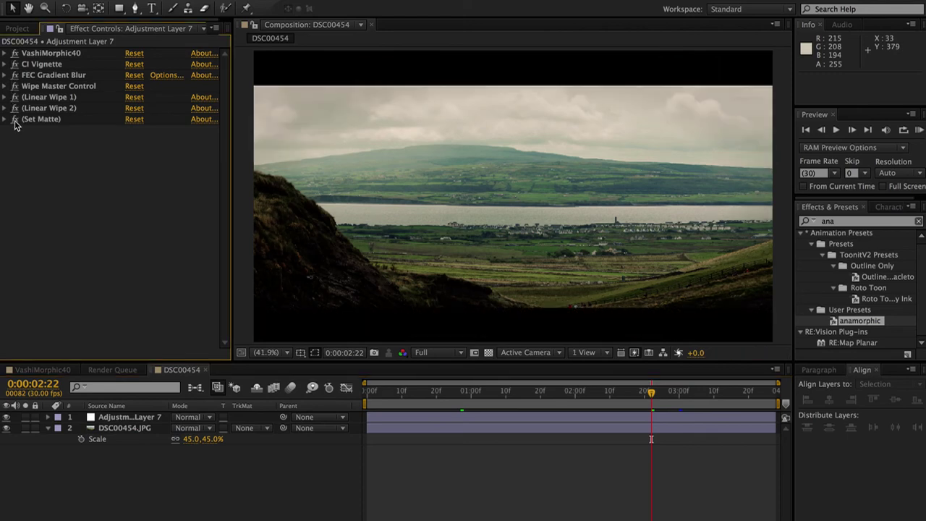
pyautogui.click(40, 65)
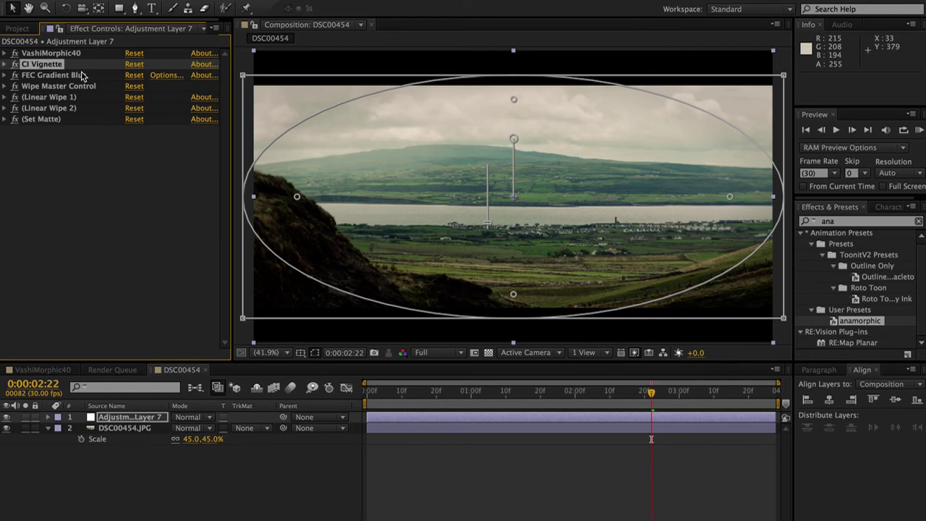
pyautogui.click(76, 77)
pyautogui.press('Delete')
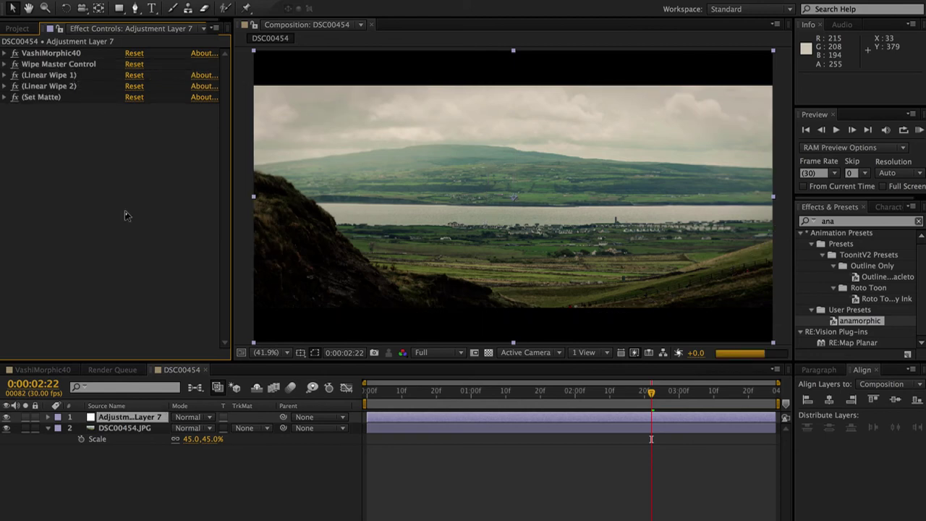
pyautogui.rightClick(147, 472)
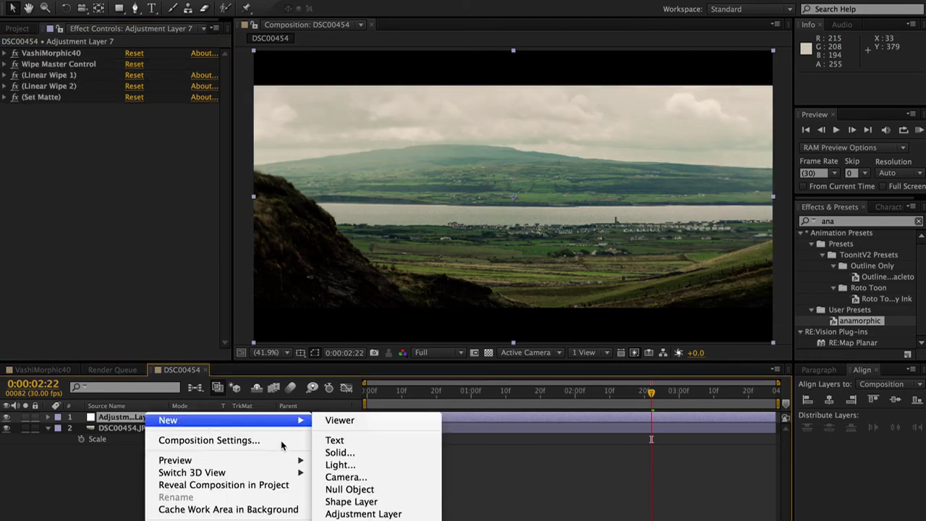
# Add Adjustment Layer 8 with a full-frame ellipse mask set to Inverted.
pyautogui.click(362, 513)
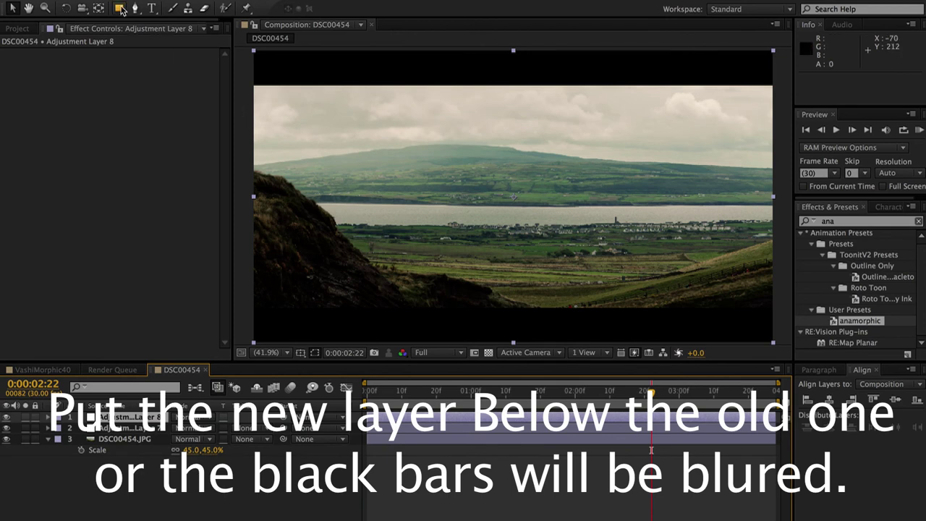
pyautogui.moveTo(119, 8); pyautogui.dragTo(148, 36)
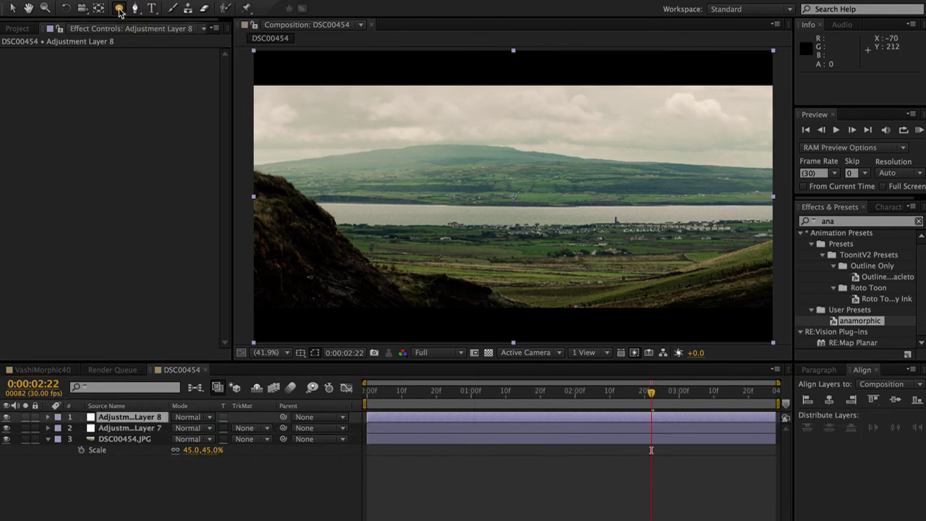
pyautogui.doubleClick(120, 10)
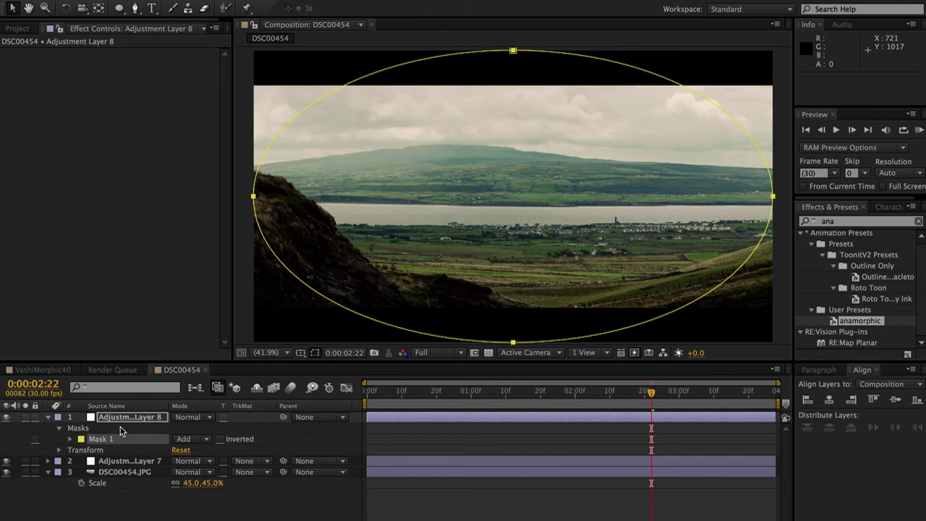
pyautogui.click(221, 440)
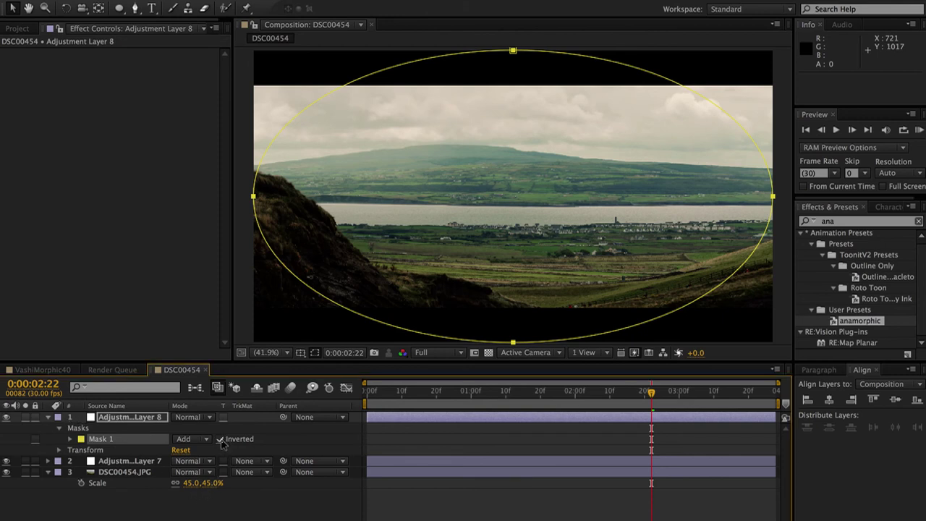
pyautogui.click(851, 226)
# Apply Curves to Adjustment Layer 8 and bend it to slightly darken the shadows.
pyautogui.write('curve')
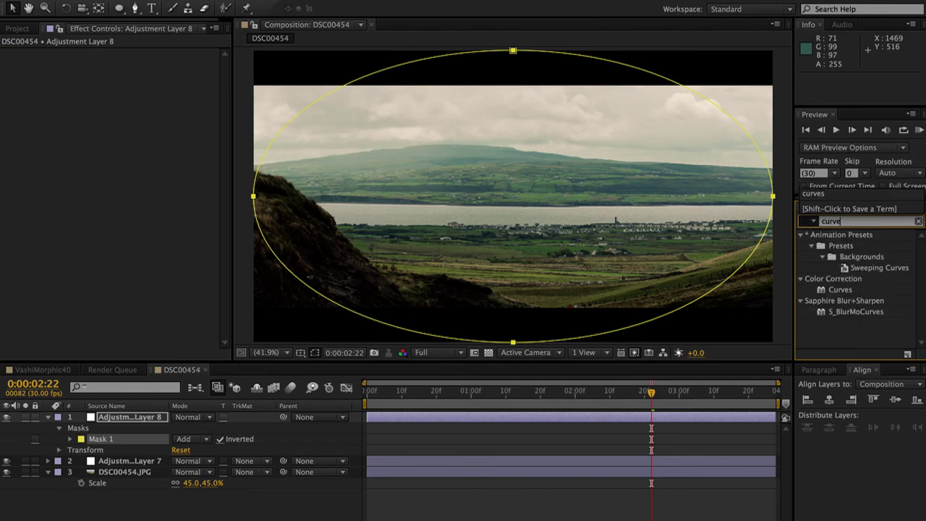
pyautogui.write('s')
pyautogui.moveTo(840, 289); pyautogui.dragTo(686, 419)
pyautogui.moveTo(140, 87); pyautogui.dragTo(141, 87)
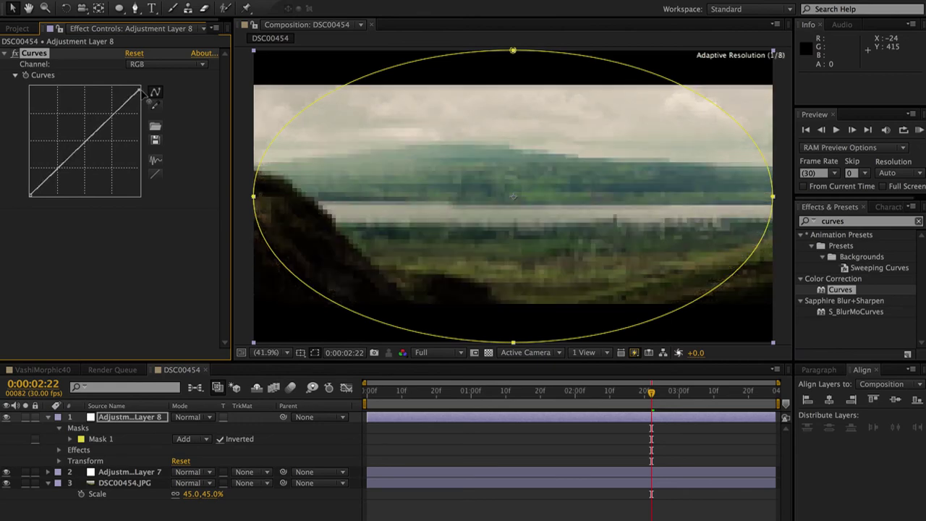
pyautogui.moveTo(55, 170); pyautogui.dragTo(58, 173)
# Add Fast Blur with Blurriness 3.0 and Repeat Edge Pixels, then raise the mask feather.
pyautogui.click(864, 221)
pyautogui.write('fast bl')
pyautogui.moveTo(843, 257); pyautogui.dragTo(89, 282)
pyautogui.click(131, 225)
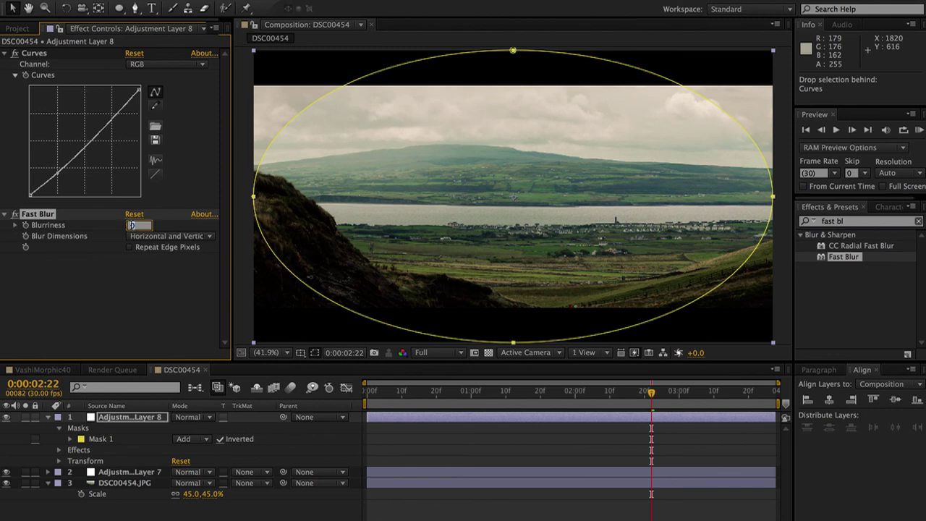
pyautogui.write('3')
pyautogui.press('Return')
pyautogui.click(131, 248)
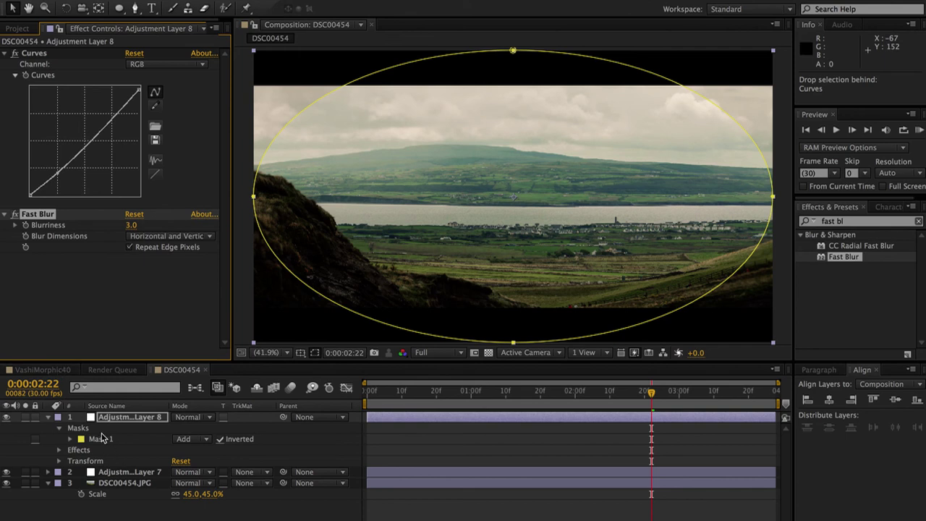
pyautogui.press('f')
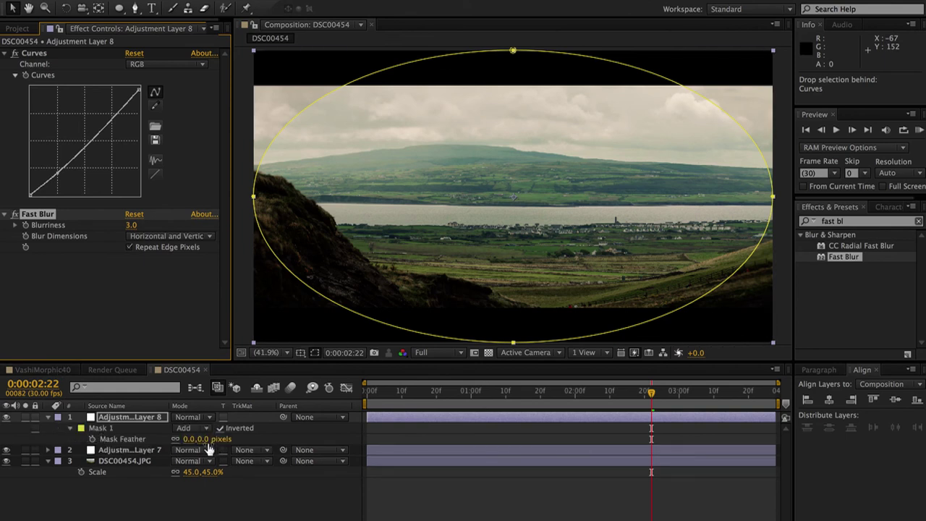
pyautogui.moveTo(206, 439); pyautogui.dragTo(225, 447)
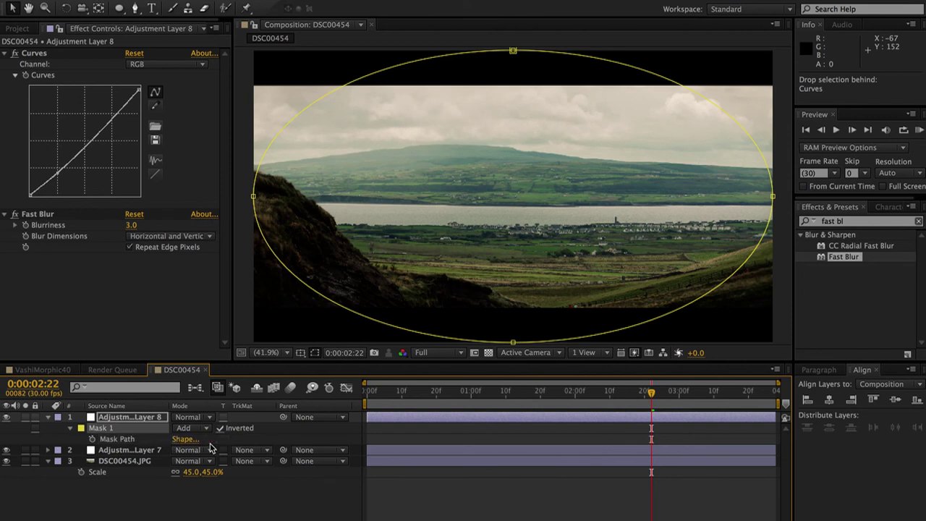
# Contract Mask 1's expansion to about -284 pixels, keeping the darkening and blur on the edges.
pyautogui.click(70, 428)
pyautogui.click(70, 428)
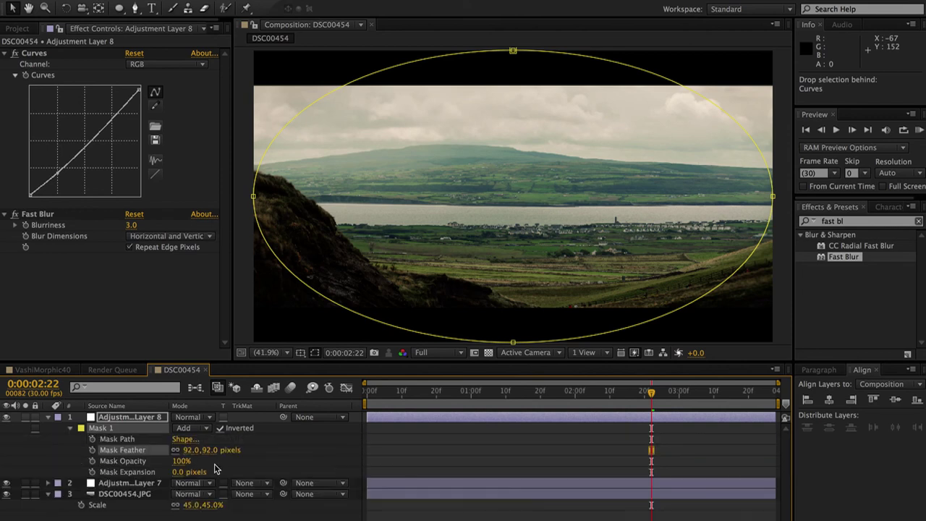
pyautogui.moveTo(181, 471); pyautogui.dragTo(85, 480)
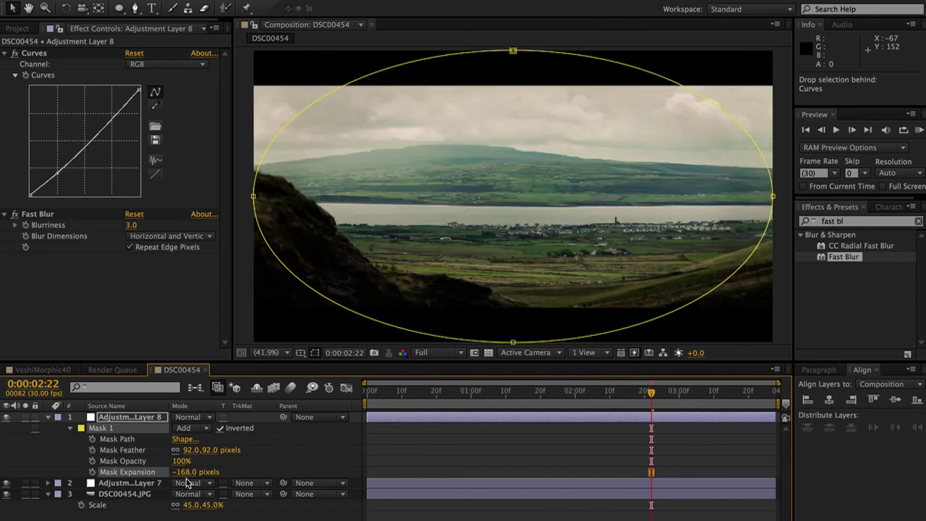
pyautogui.moveTo(181, 472); pyautogui.dragTo(152, 478)
pyautogui.click(424, 439)
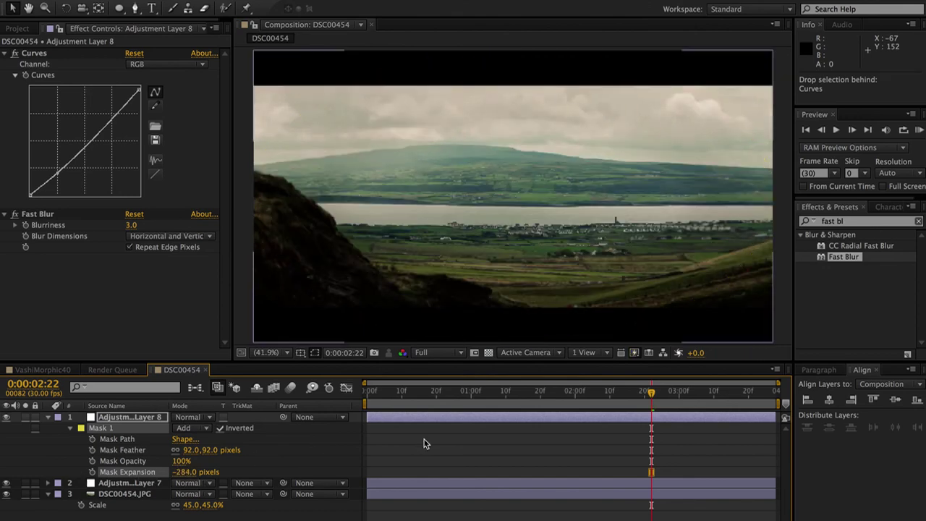
pyautogui.click(127, 482)
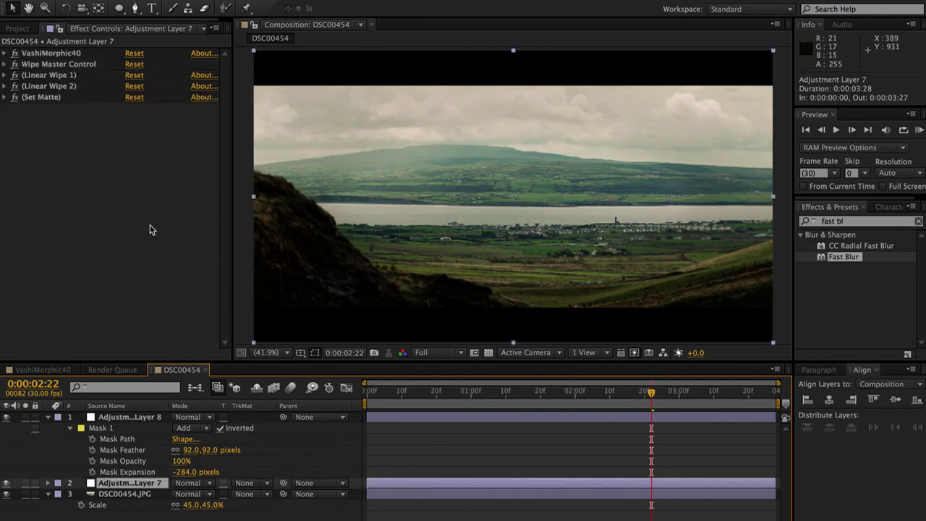
pyautogui.click(50, 53)
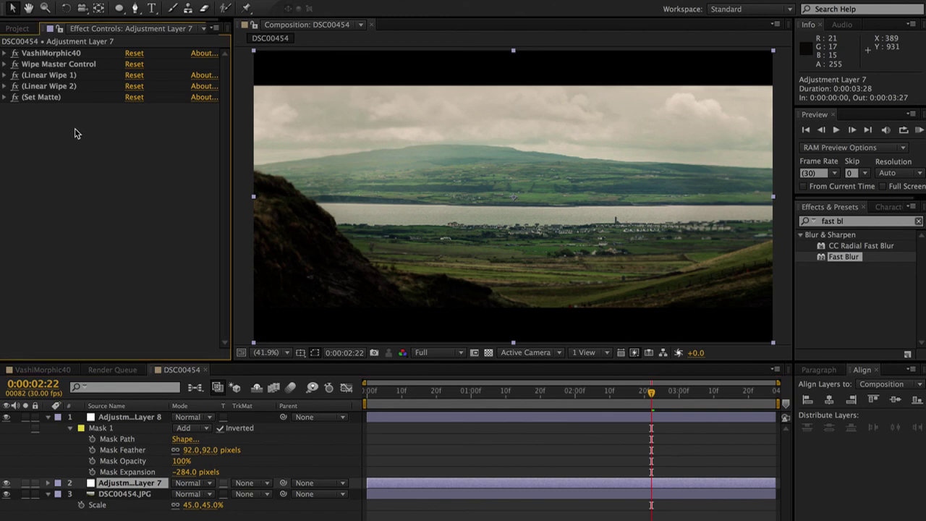
pyautogui.click(45, 55)
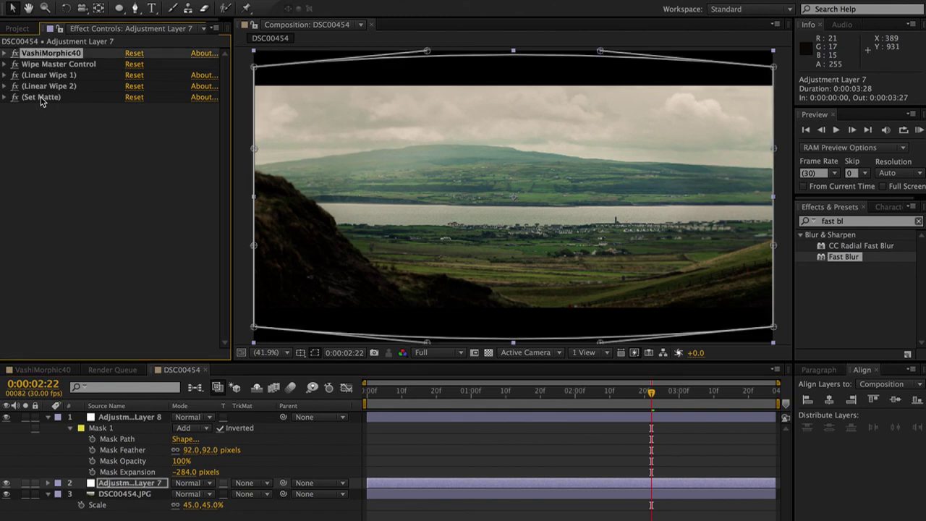
pyautogui.keyDown('shift'); pyautogui.click(41, 97); pyautogui.keyUp('shift')
pyautogui.click(128, 416)
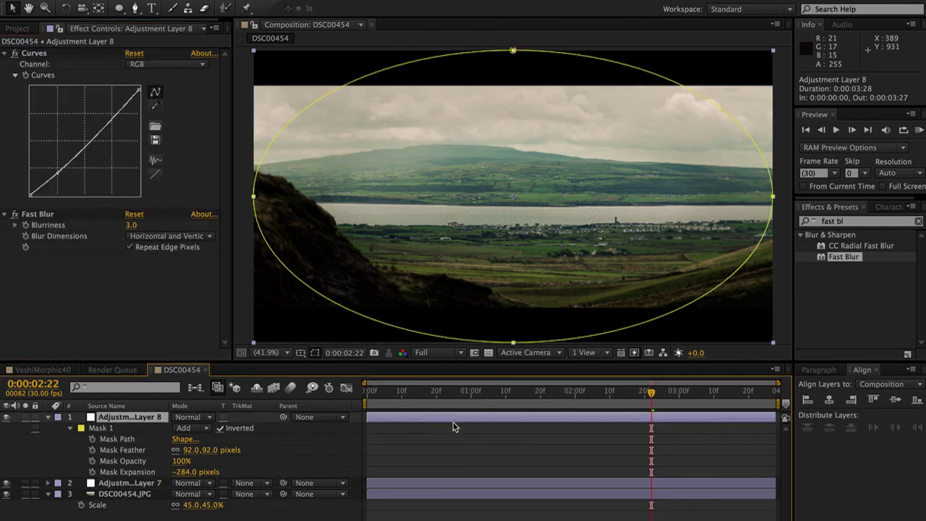
pyautogui.click(440, 397)
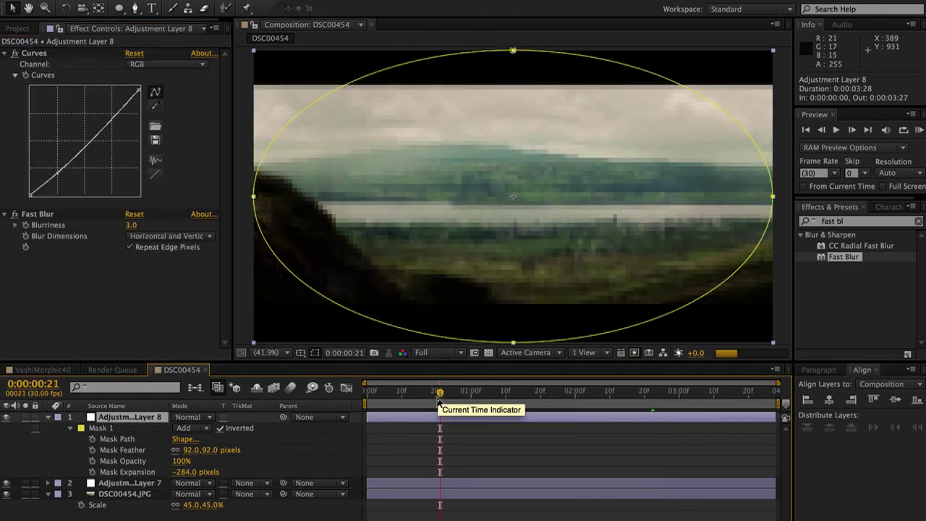
pyautogui.moveTo(440, 396); pyautogui.dragTo(330, 402)
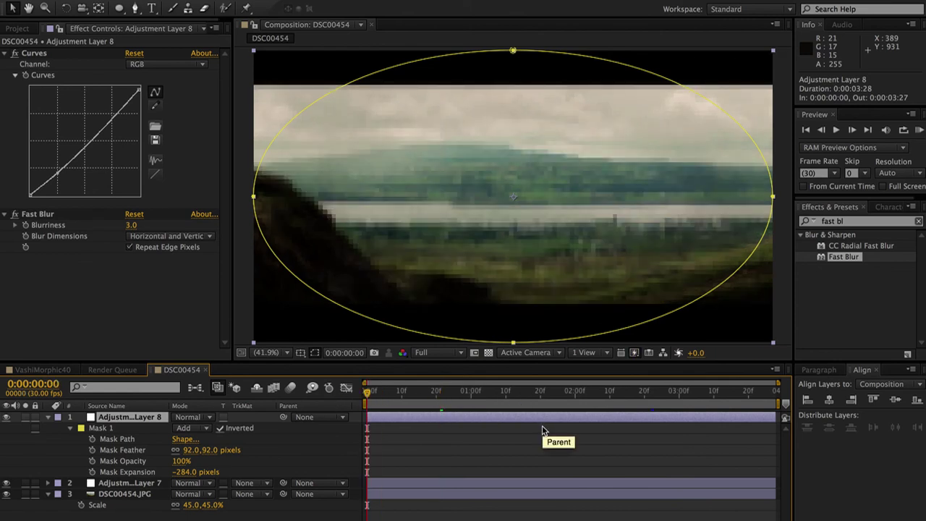
pyautogui.click(550, 464)
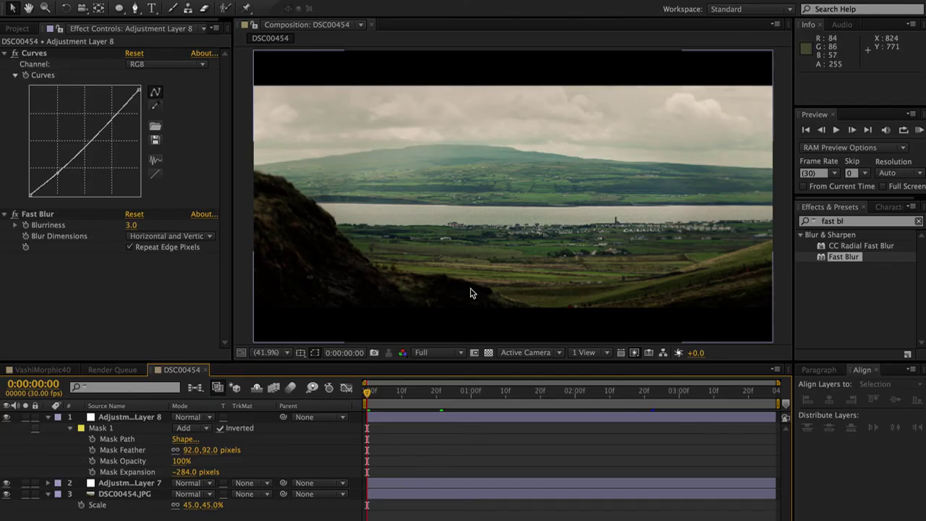
pyautogui.click(471, 397)
pyautogui.press('space')
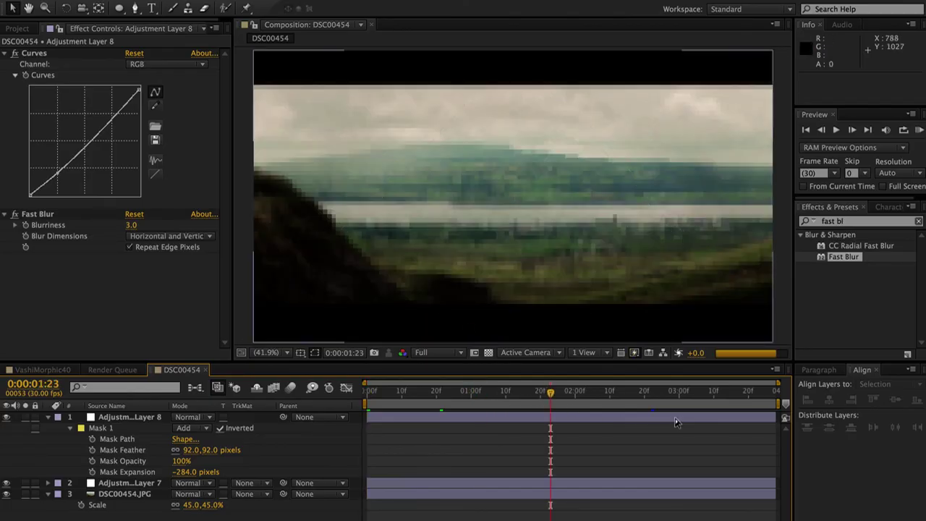